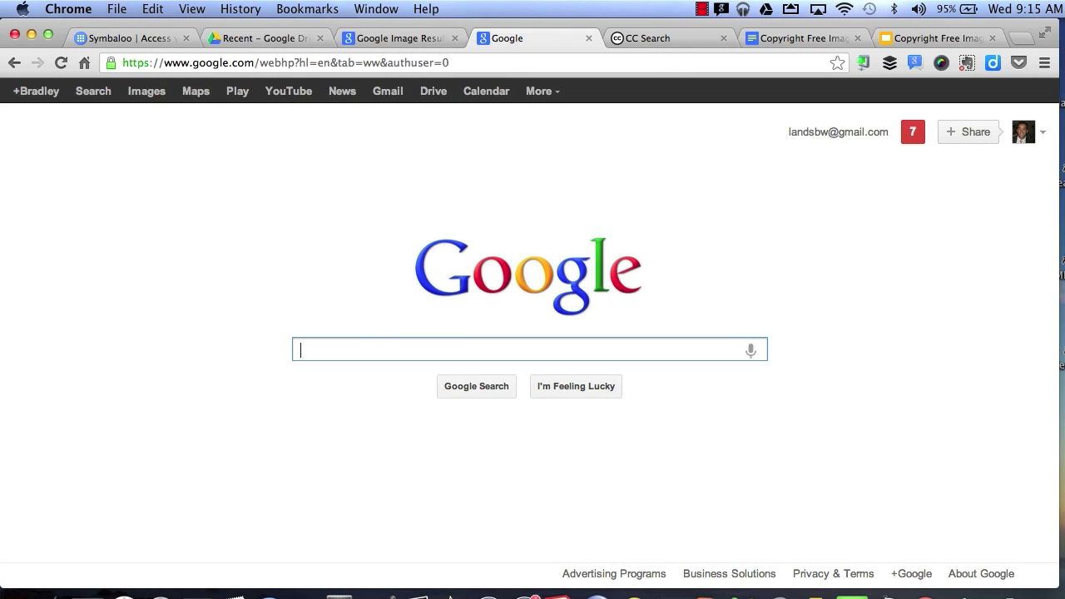
Search Google for 'dog' and switch to the Images results.
text(dog)
key(Return)
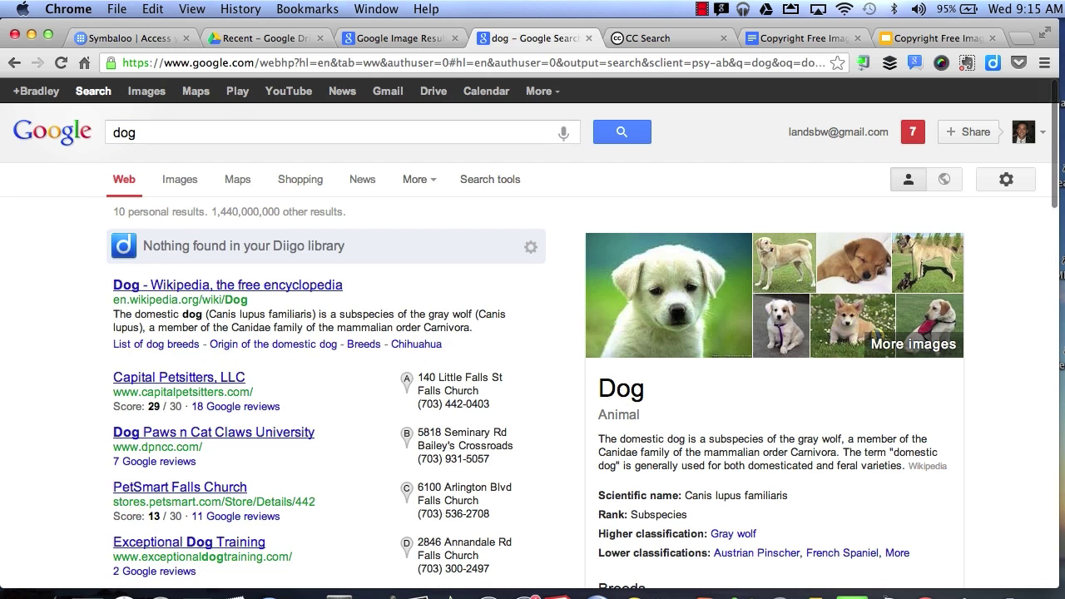
click(196, 185)
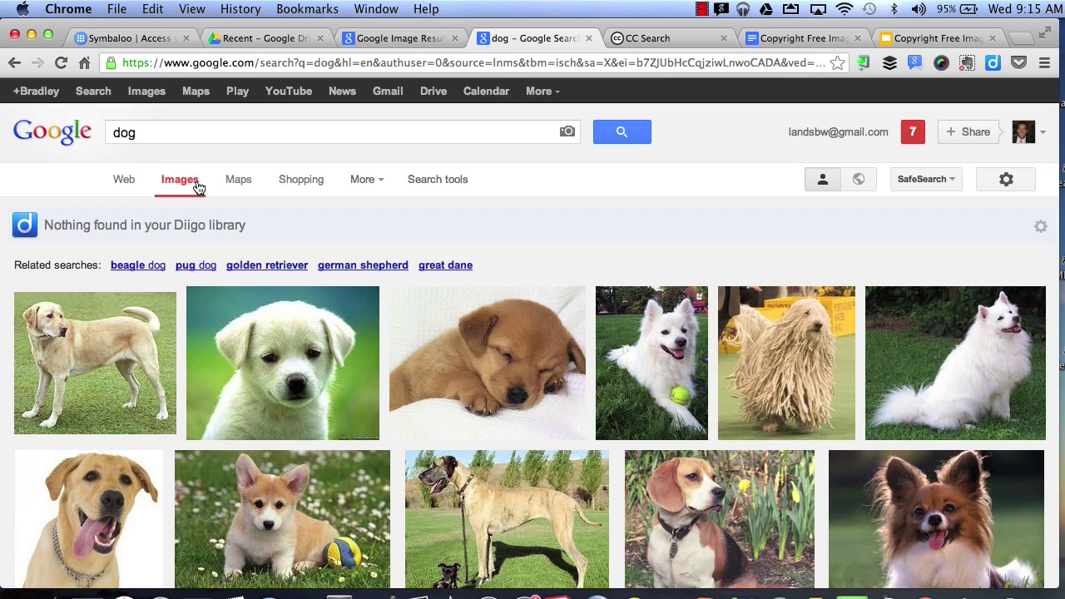
scroll(630, 472, down, 1)
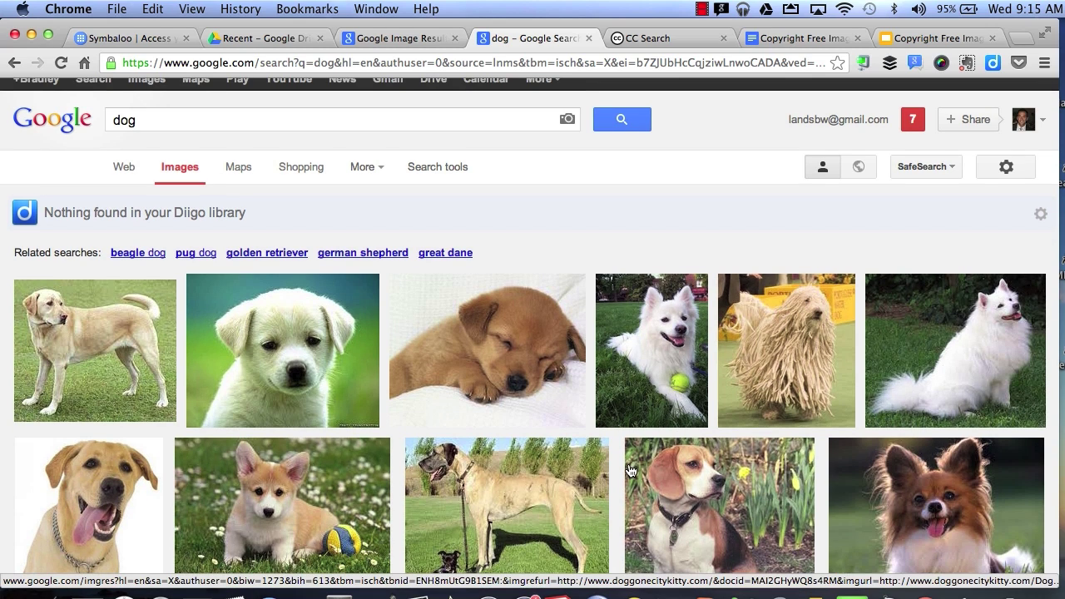
Use Advanced Search to set usage rights to 'free to use, share or modify, even commercially'.
click(1022, 169)
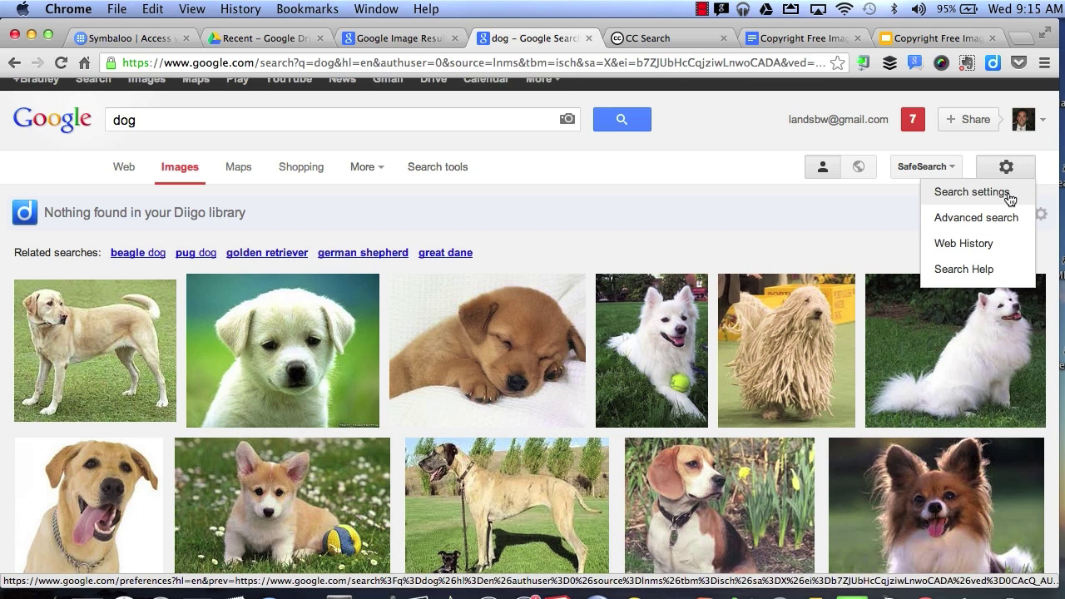
click(1001, 224)
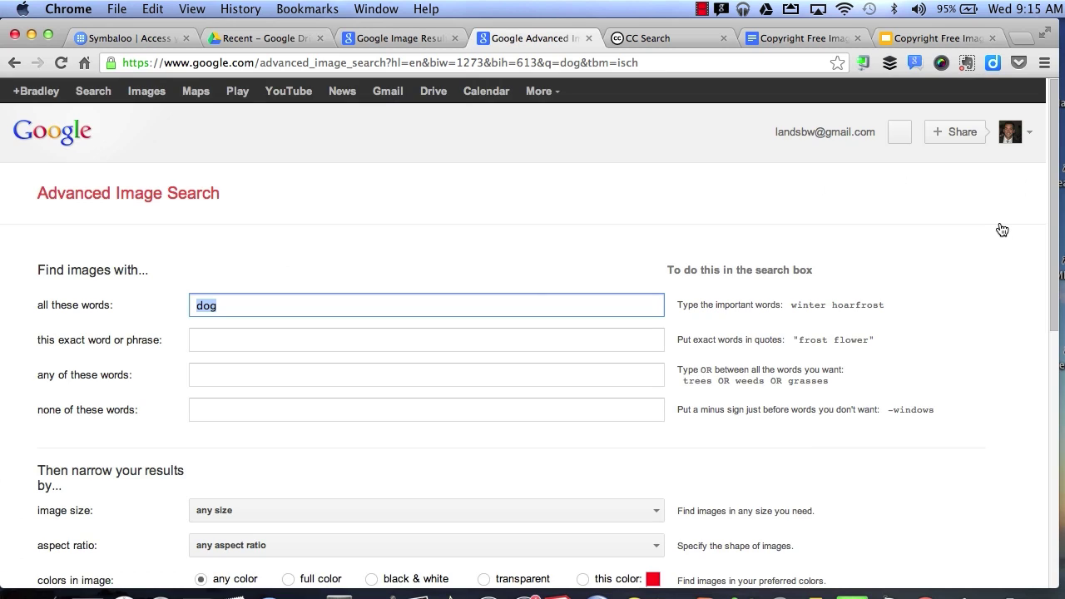
scroll(624, 436, down, 3)
scroll(625, 441, down, 5)
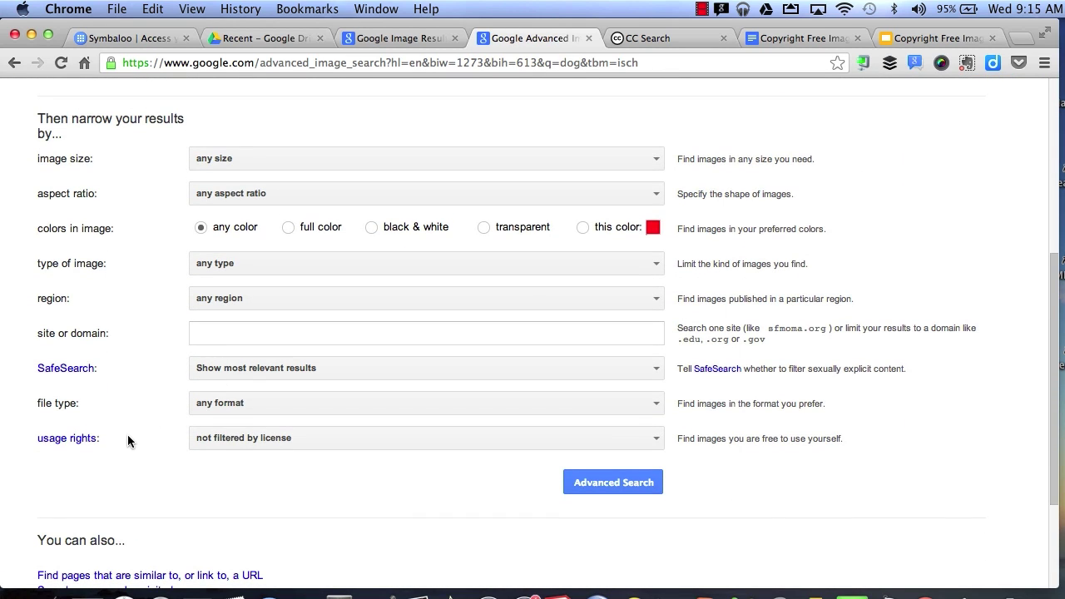
click(427, 437)
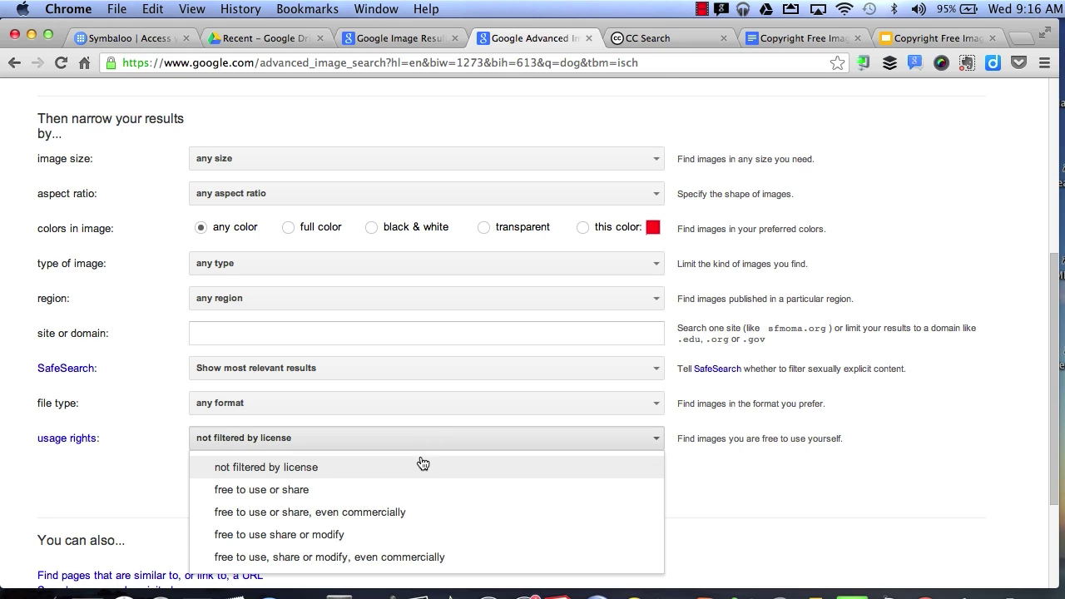
click(477, 557)
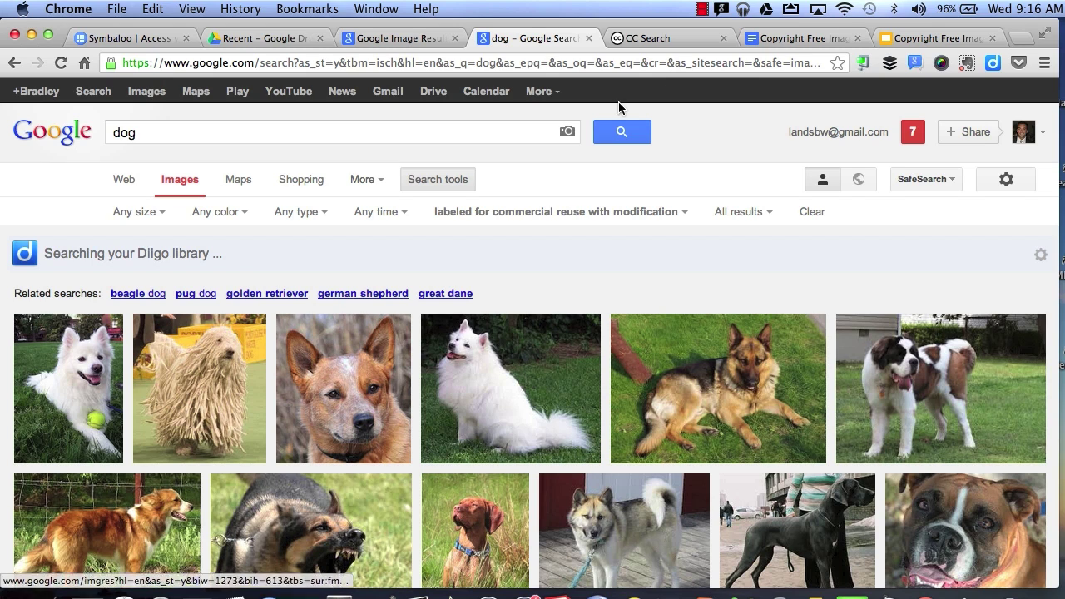
click(691, 34)
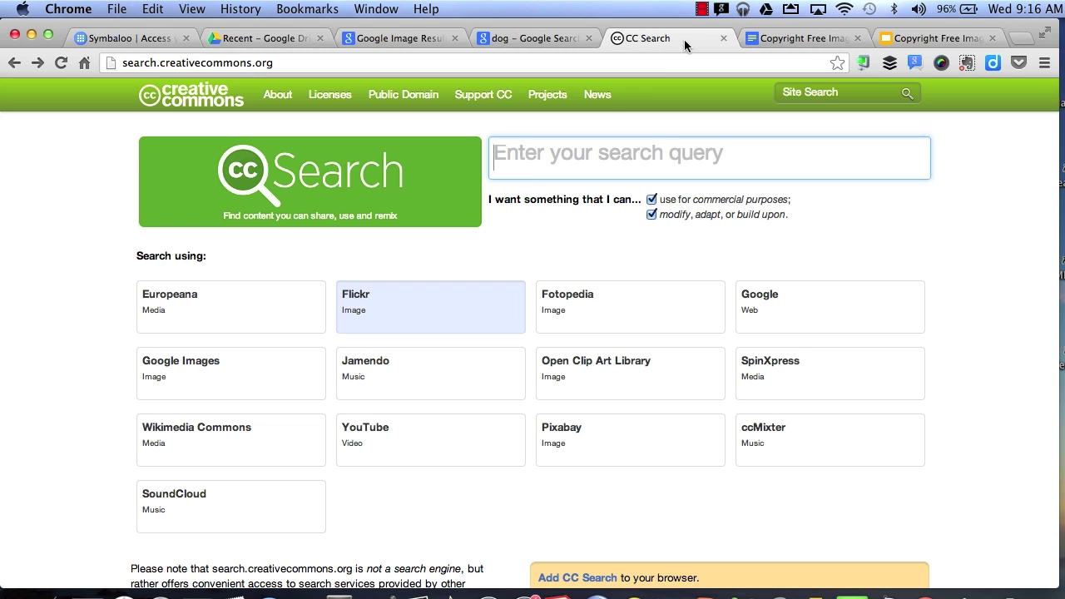
Search 'dog' in CC Search and open the Flickr results.
text(dog)
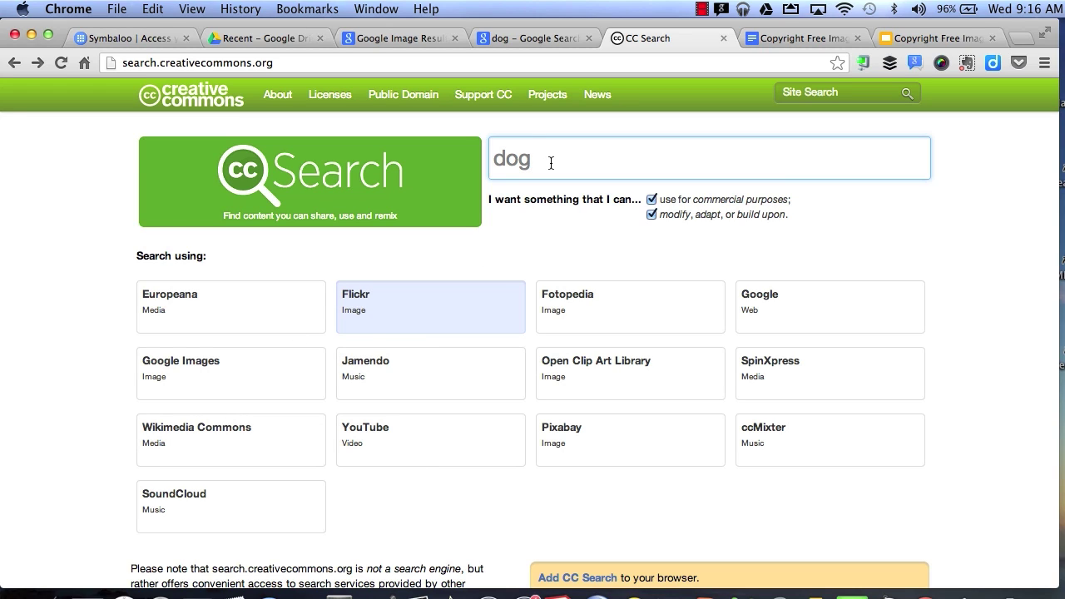
click(458, 297)
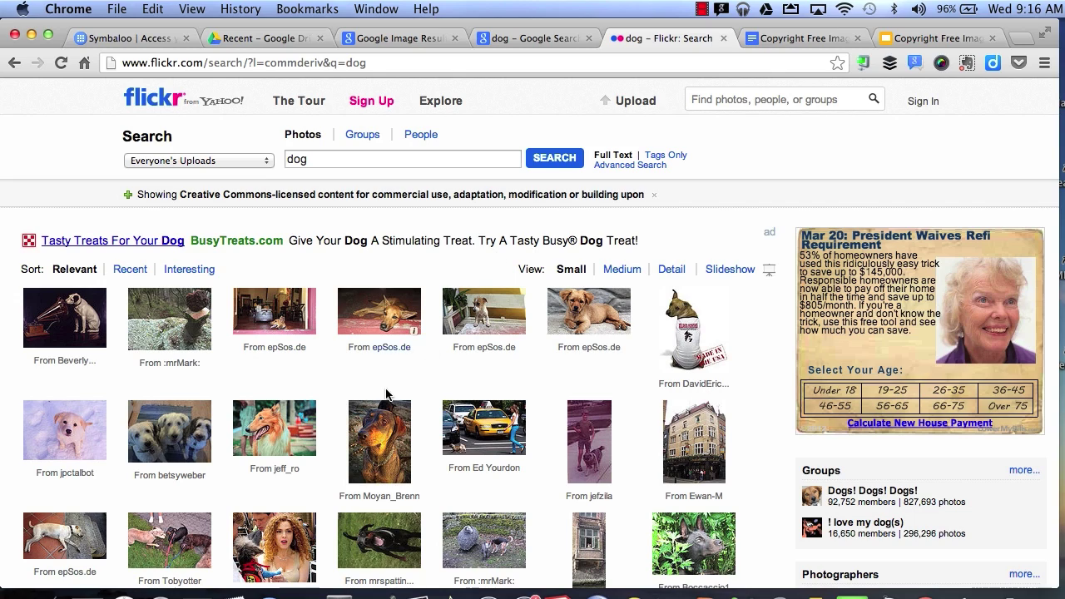
scroll(387, 395, down, 5)
scroll(387, 395, up, 5)
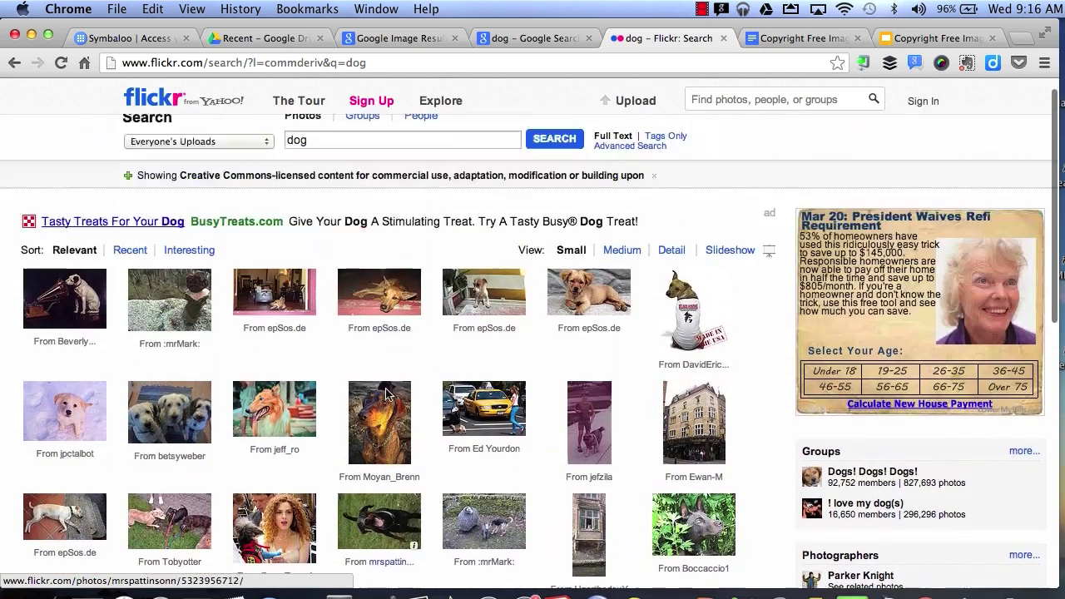
click(799, 38)
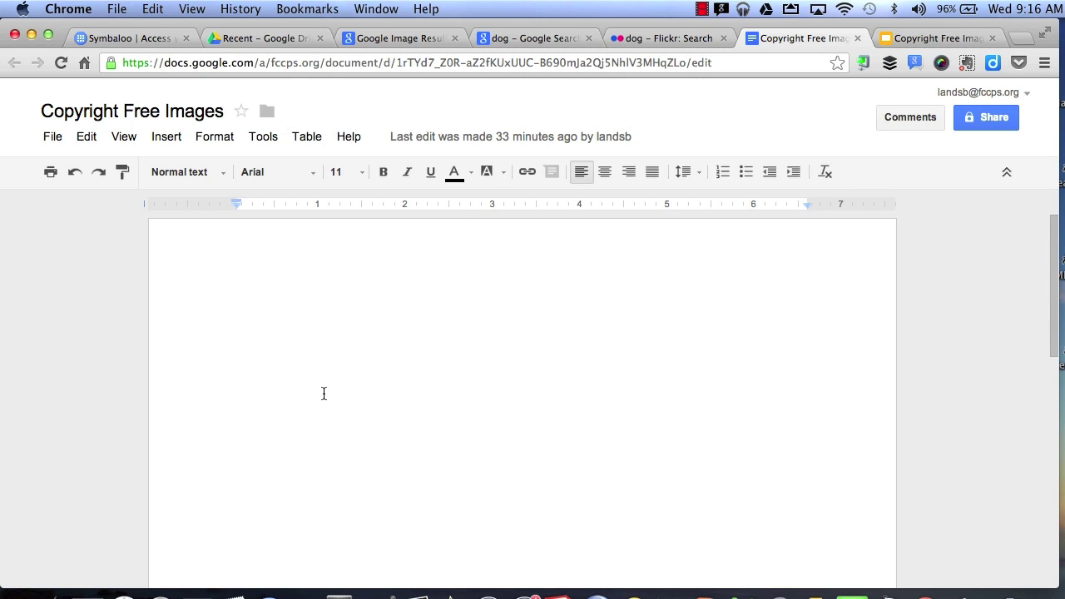
Open the Insert > Image search pane in the document, keeping Google as the source.
click(150, 136)
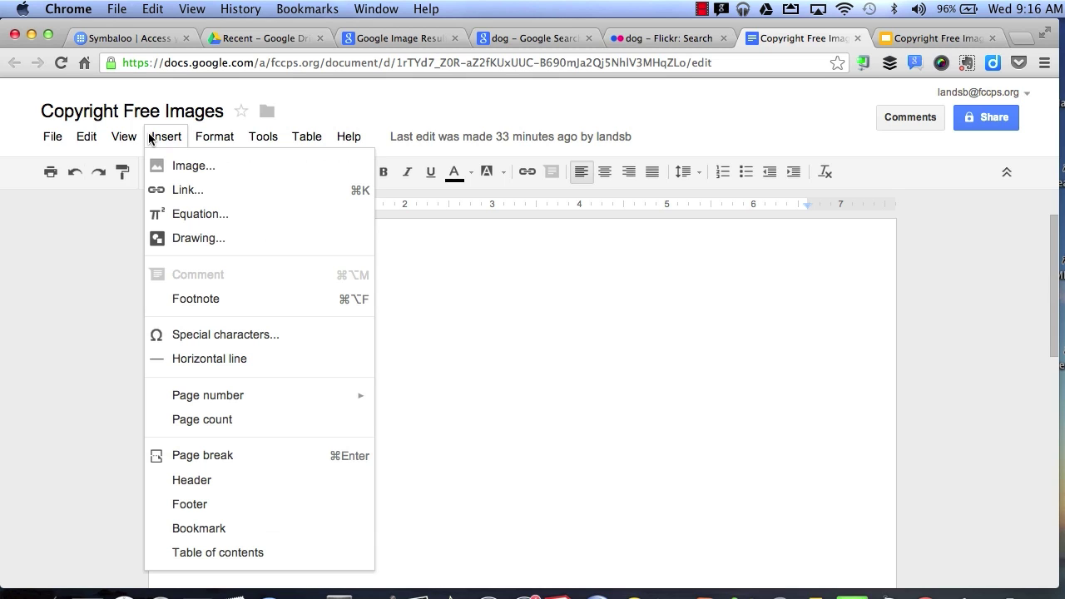
click(176, 166)
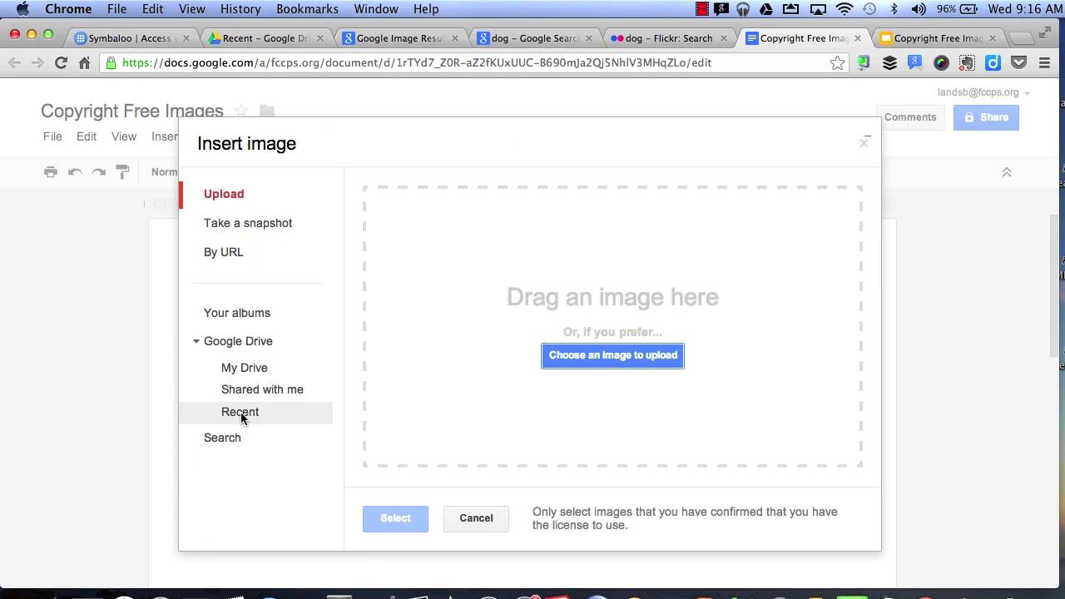
click(231, 442)
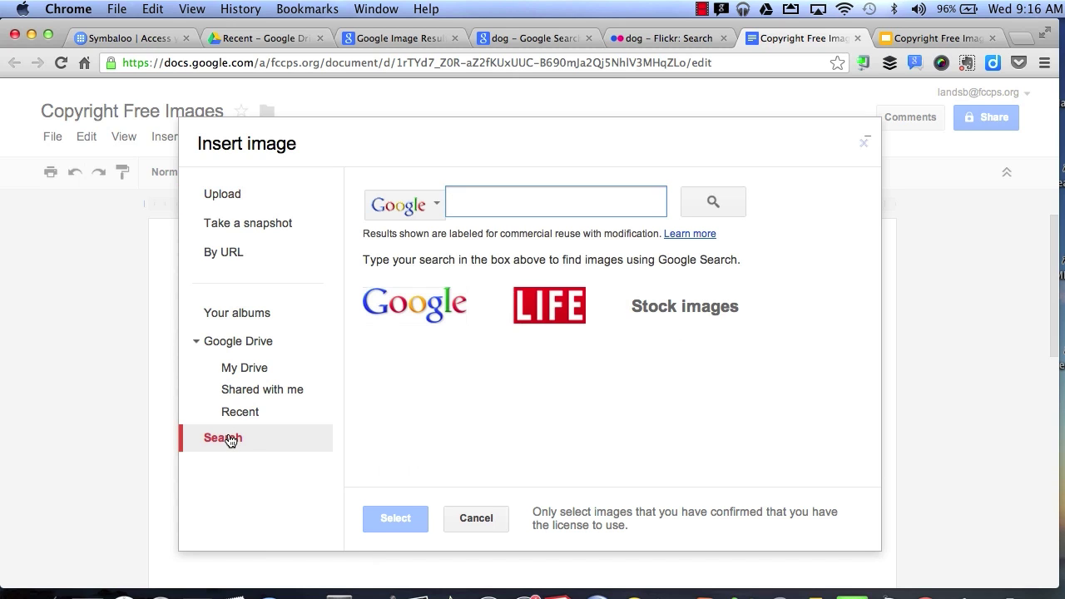
click(400, 208)
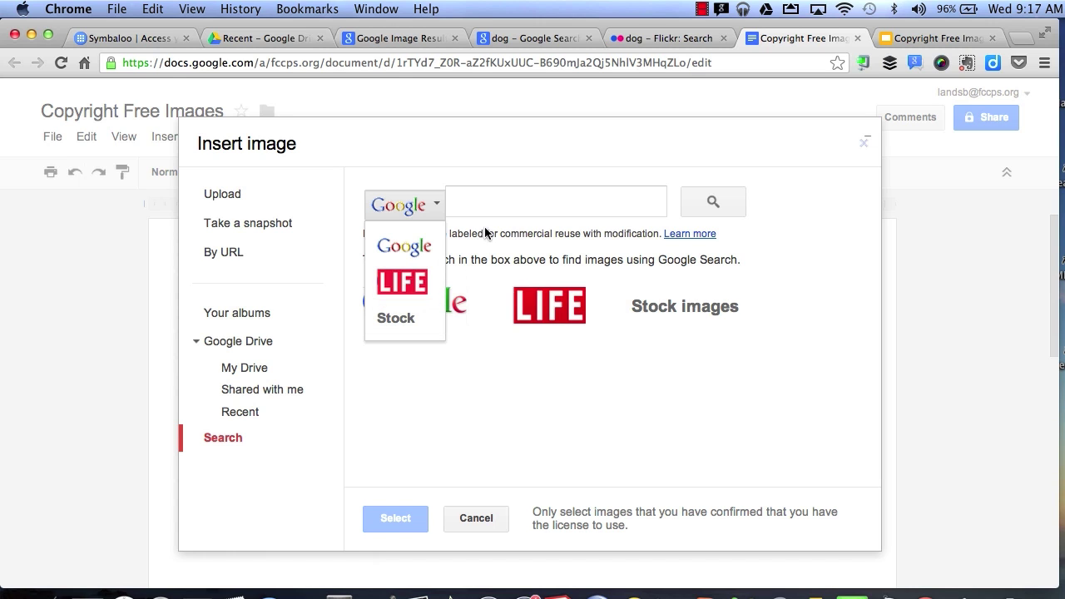
click(495, 207)
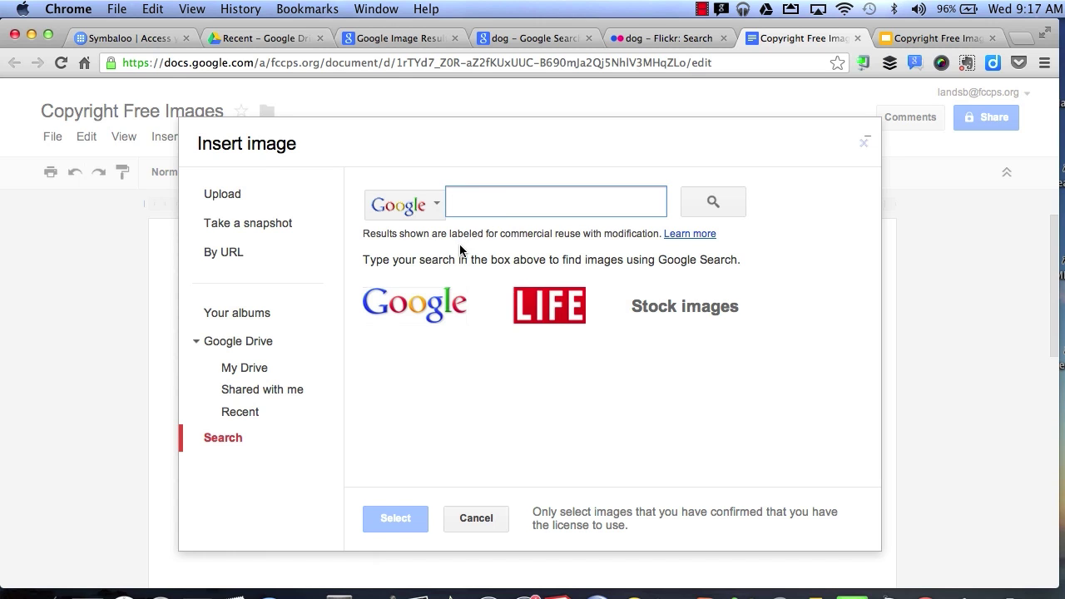
key(super+equal)
key(super+equal)
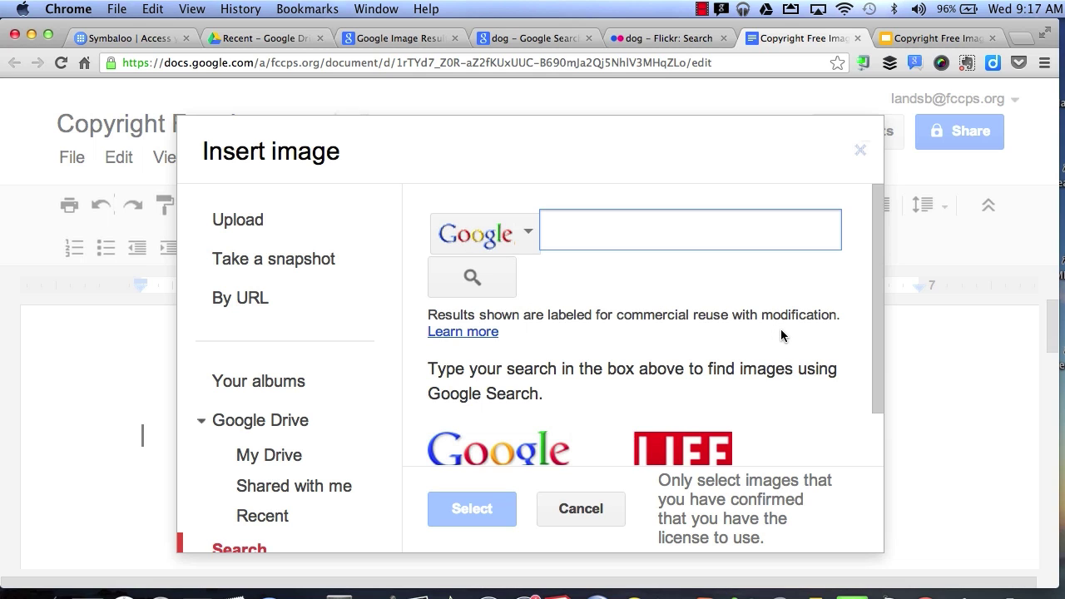
key(super+minus)
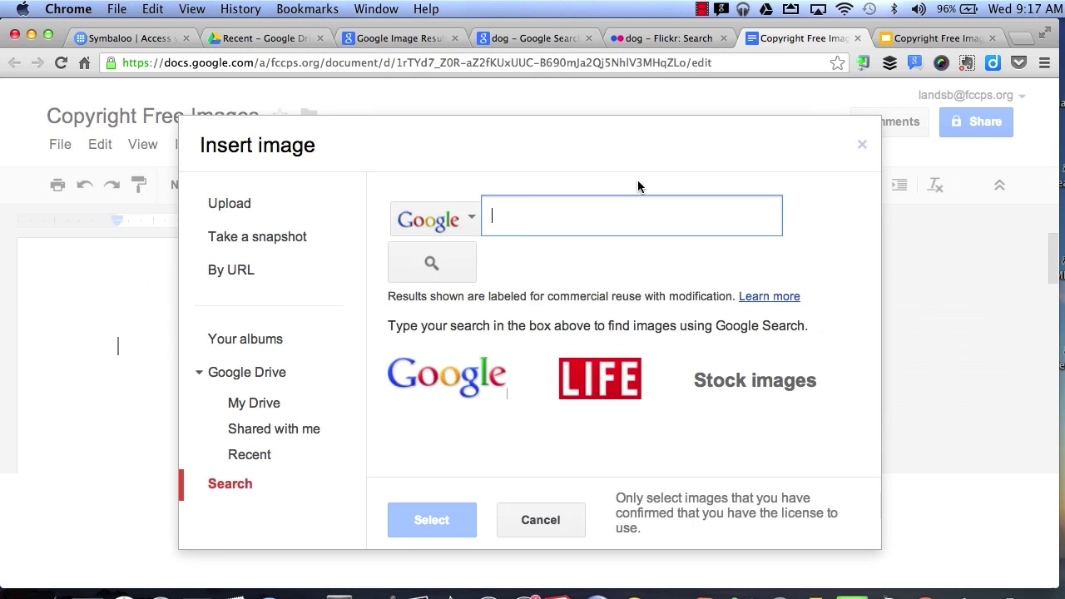
Search images for 'dog' and try the face, clip art and line drawing filters, then reset to any type.
text(dog)
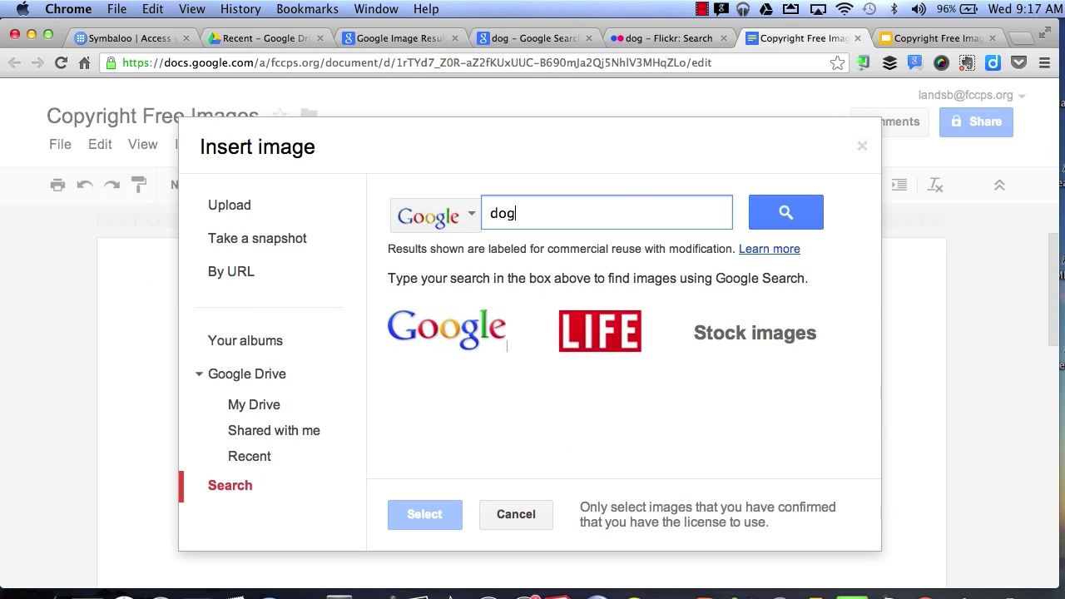
key(Return)
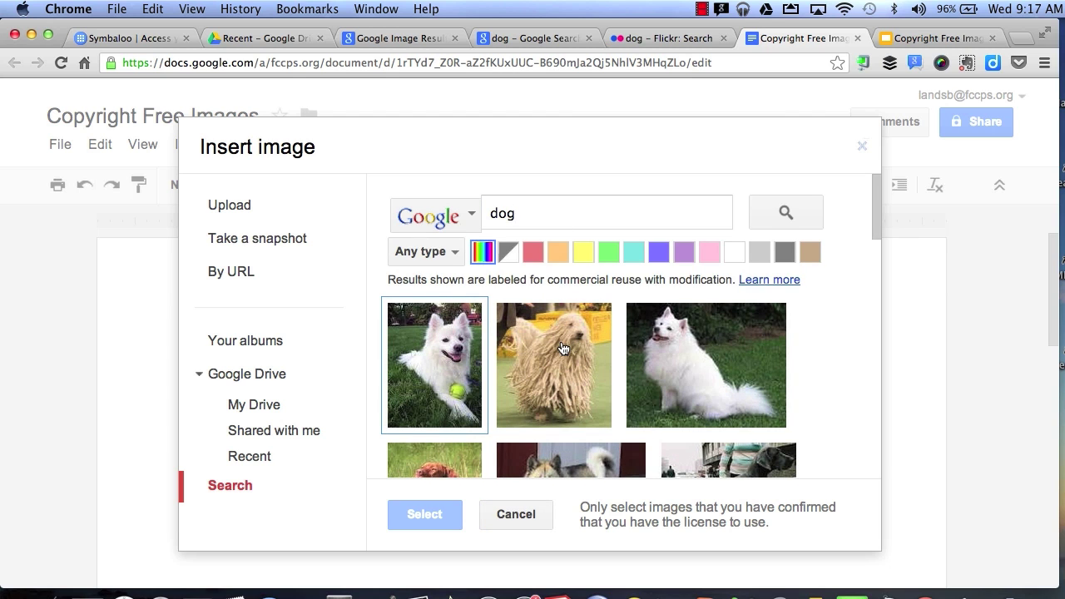
scroll(564, 348, down, 1)
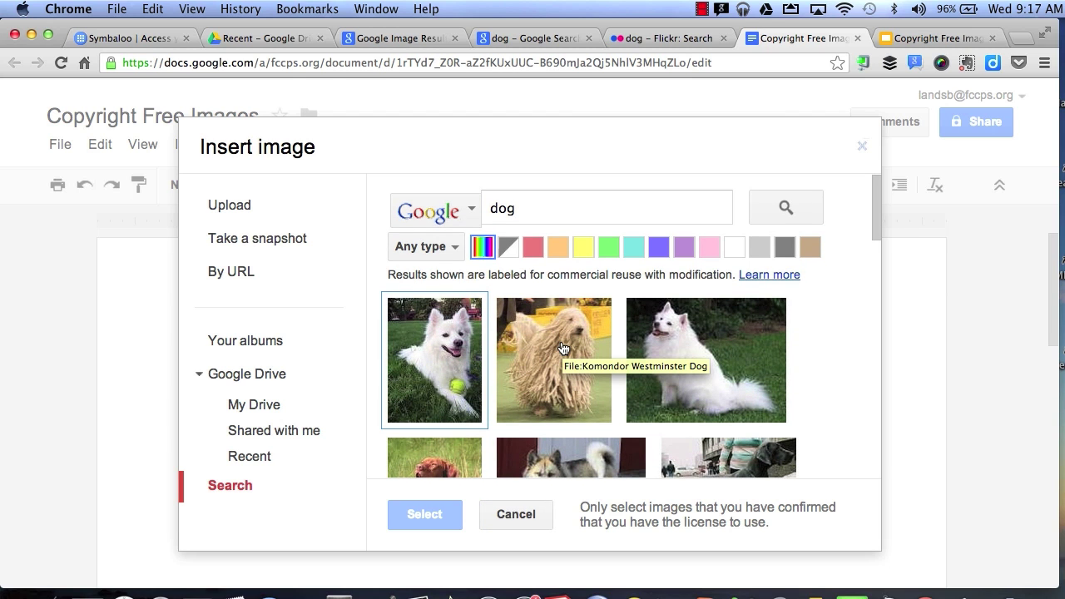
click(454, 247)
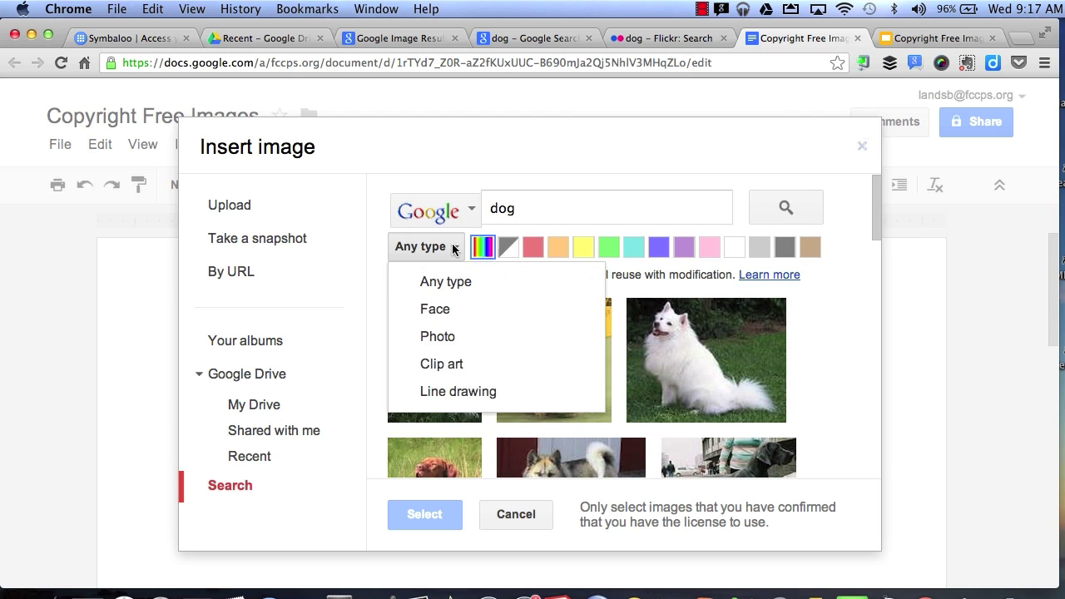
click(448, 310)
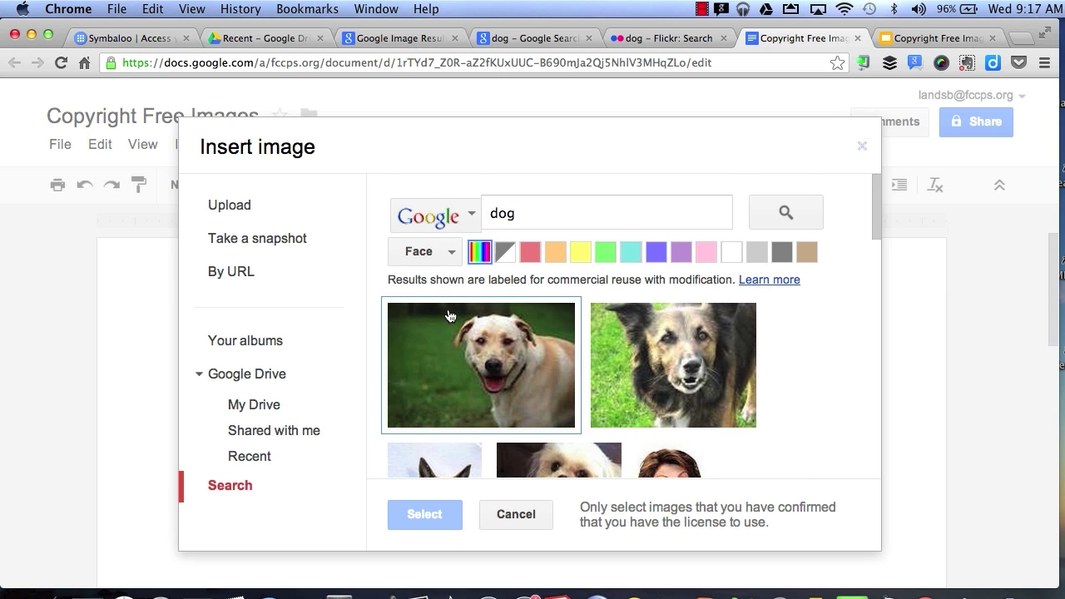
click(448, 255)
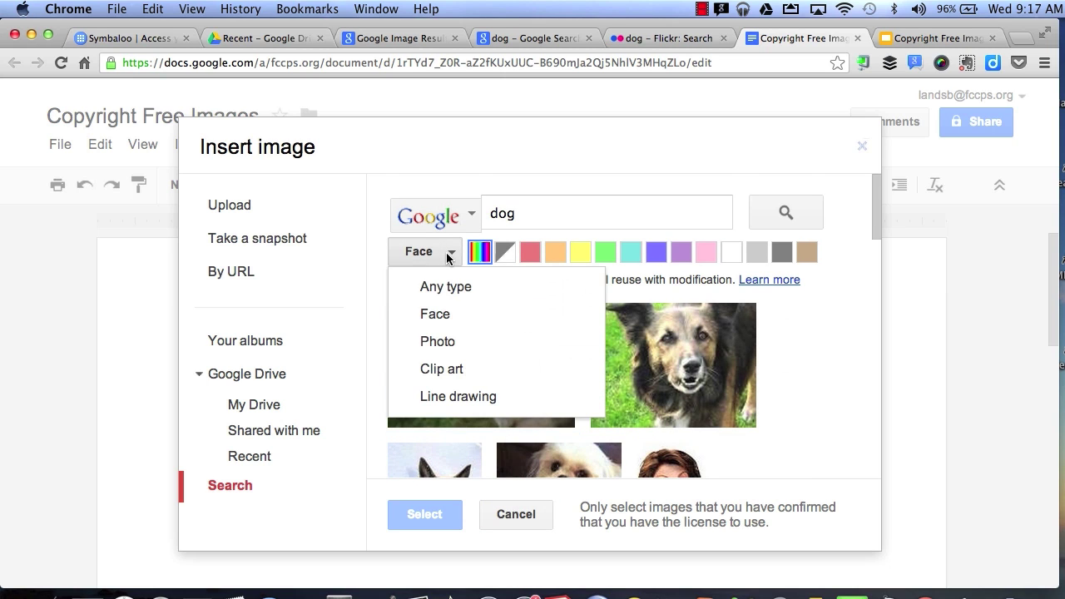
click(443, 368)
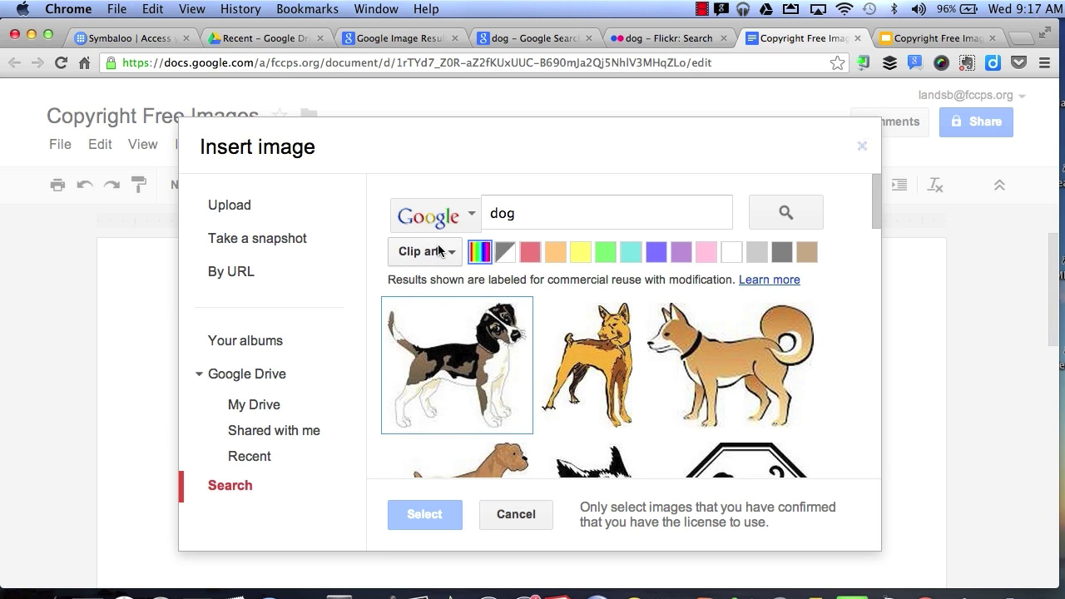
click(438, 250)
click(441, 396)
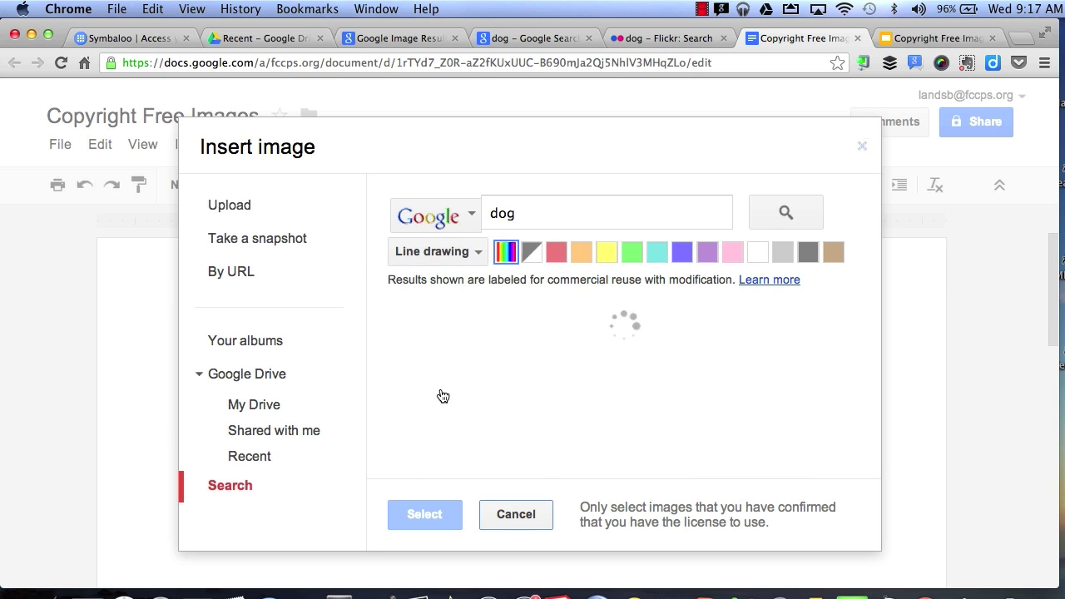
click(464, 252)
click(449, 287)
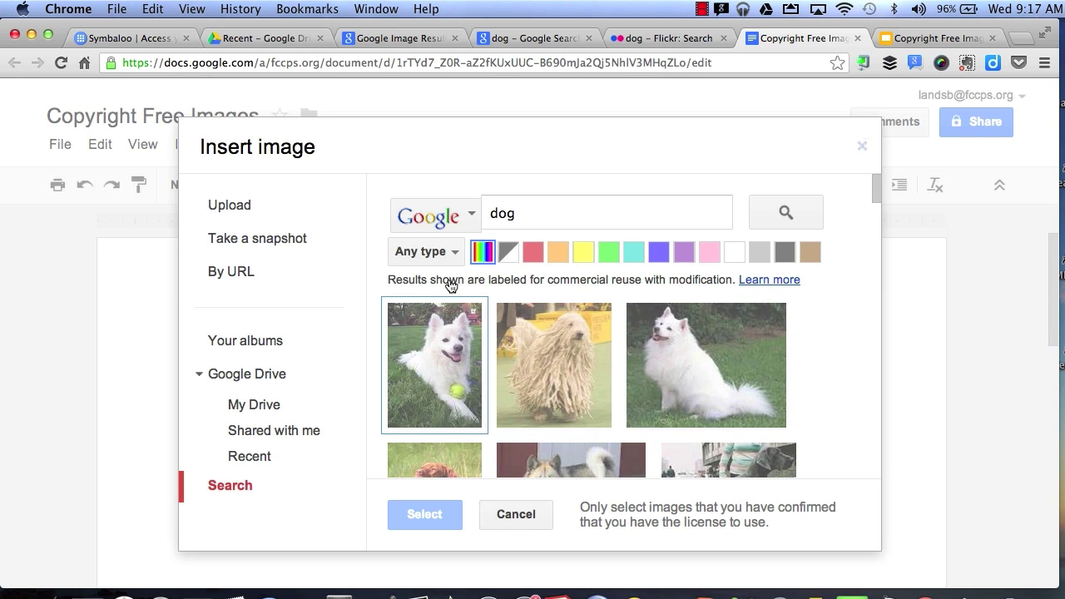
Filter the results to yellow and insert the Komondor dog photo.
click(585, 252)
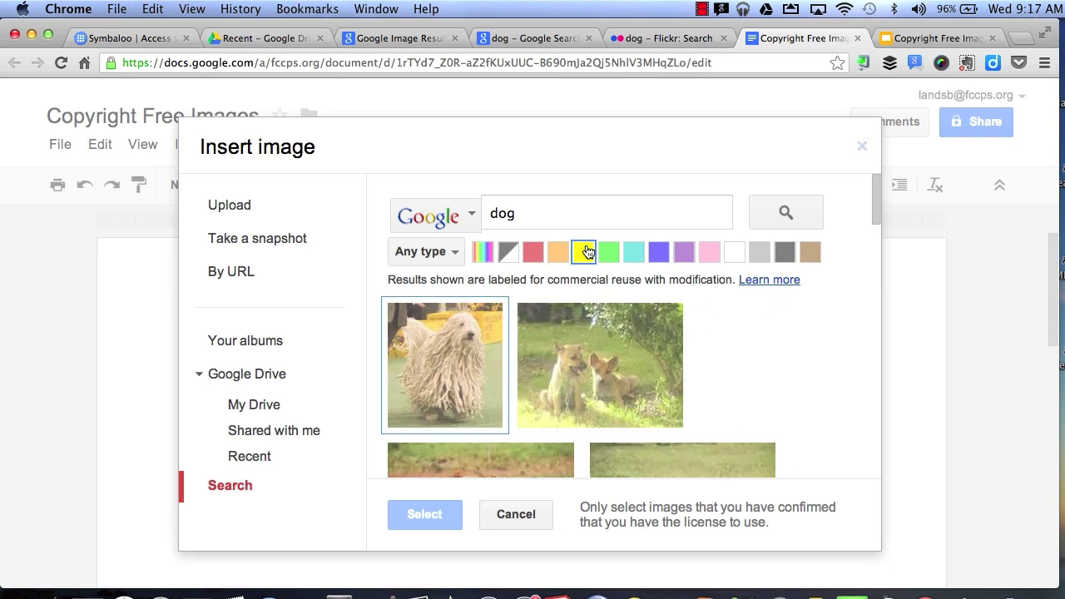
scroll(608, 362, down, 5)
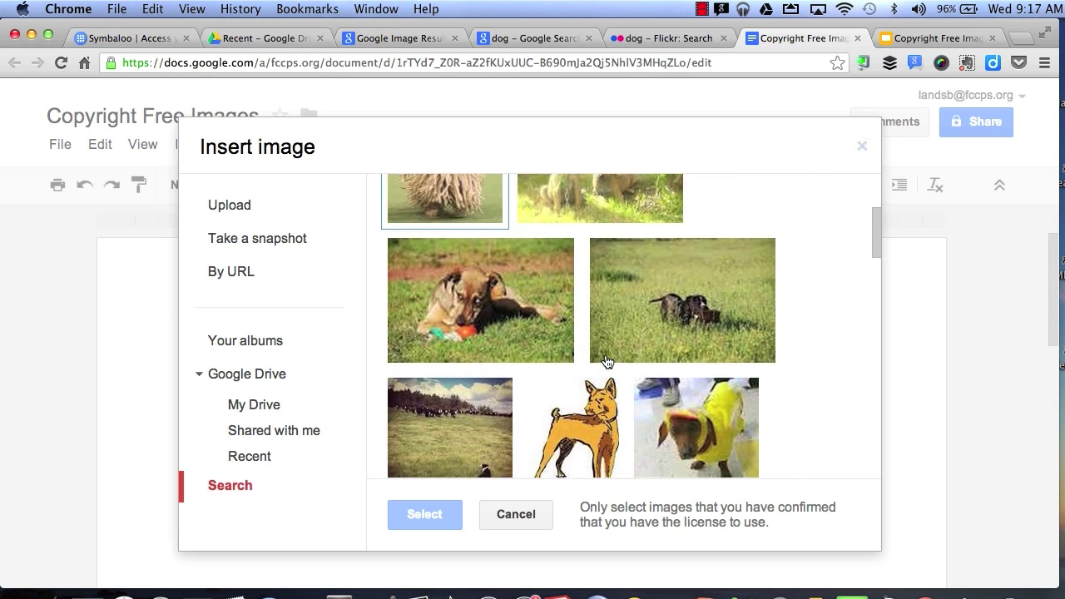
scroll(608, 362, up, 3)
scroll(608, 362, up, 4)
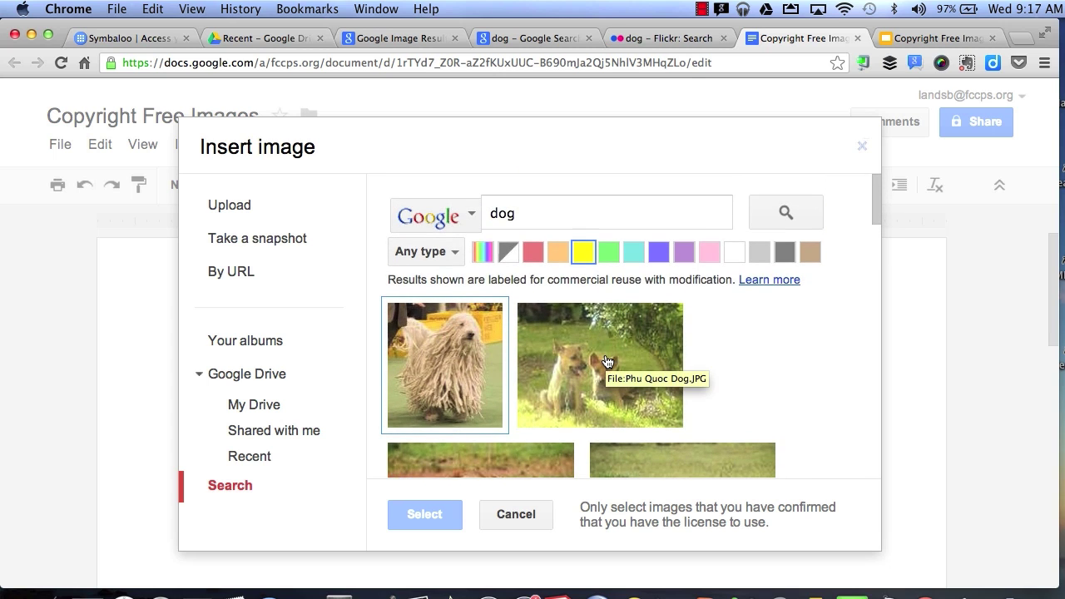
click(460, 404)
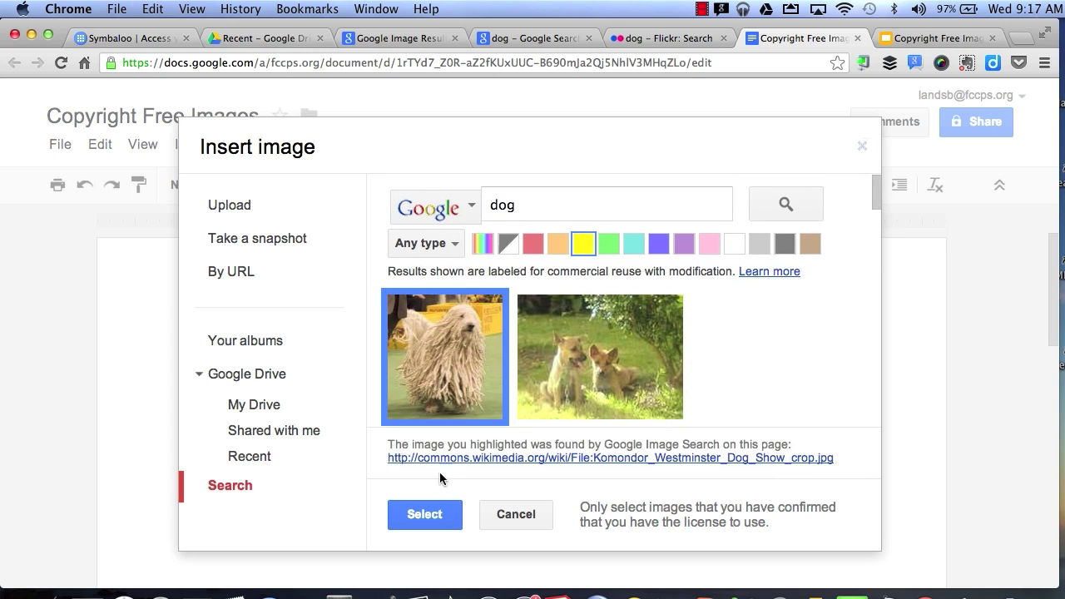
click(423, 513)
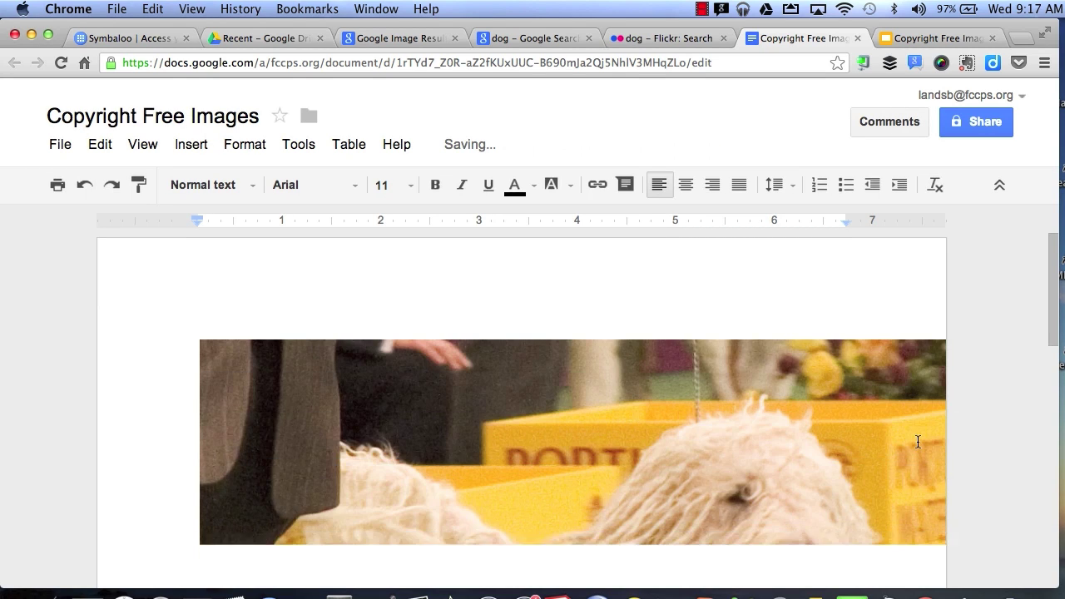
Shrink the Komondor photo by dragging its top-left corner handle inward to fit the page.
scroll(918, 442, down, 5)
scroll(918, 442, up, 5)
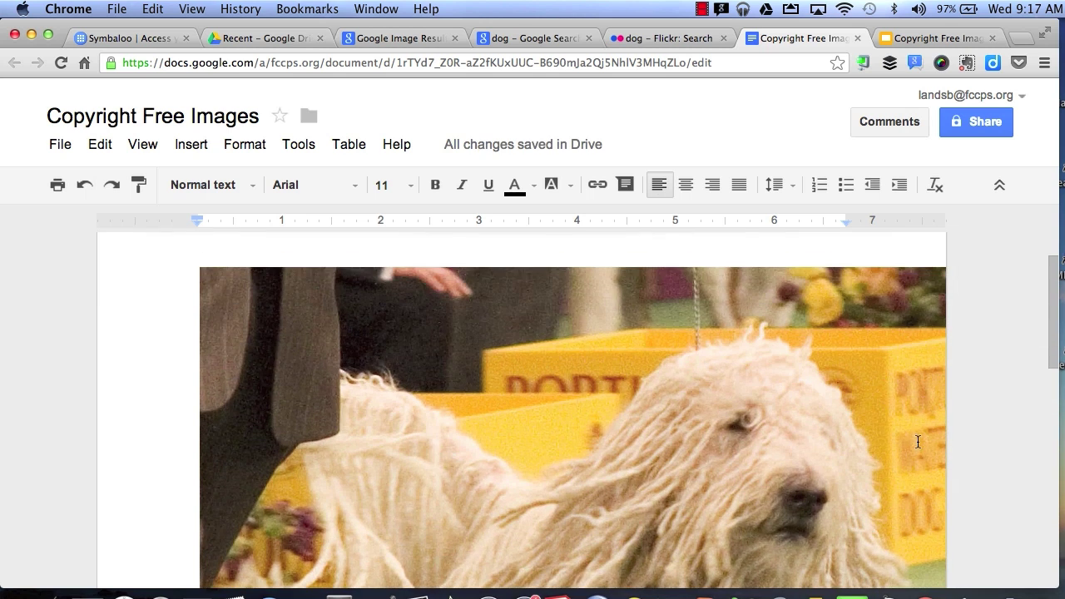
click(667, 400)
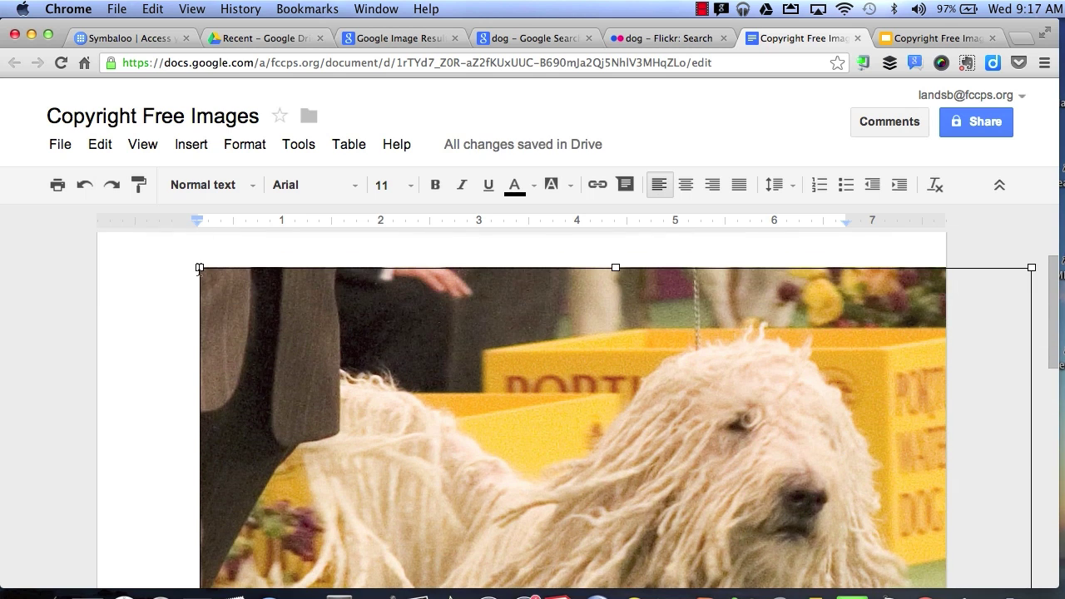
drag(200, 268, 629, 519)
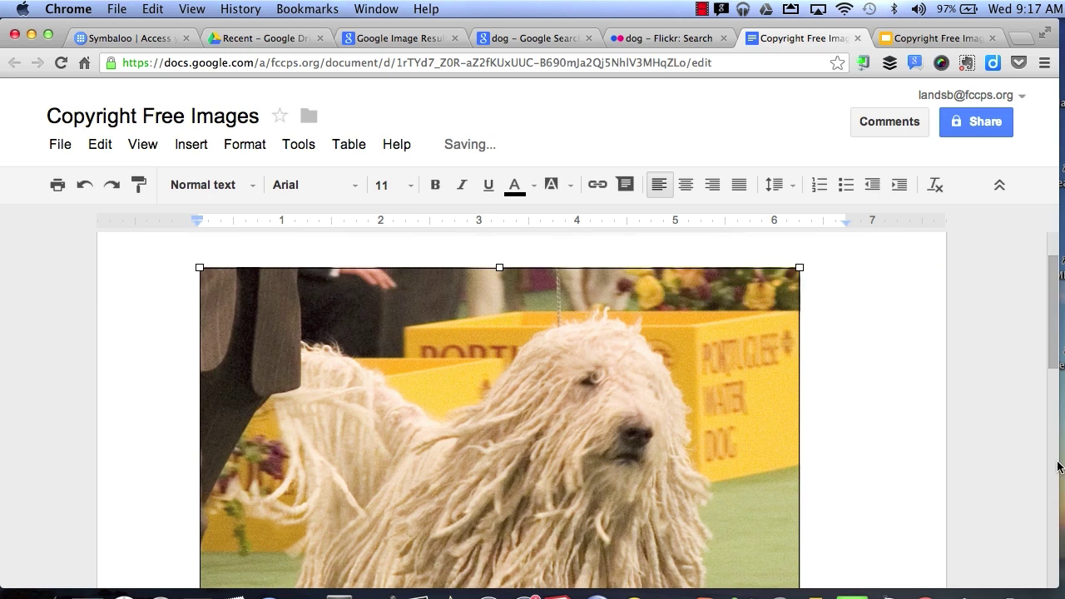
click(957, 36)
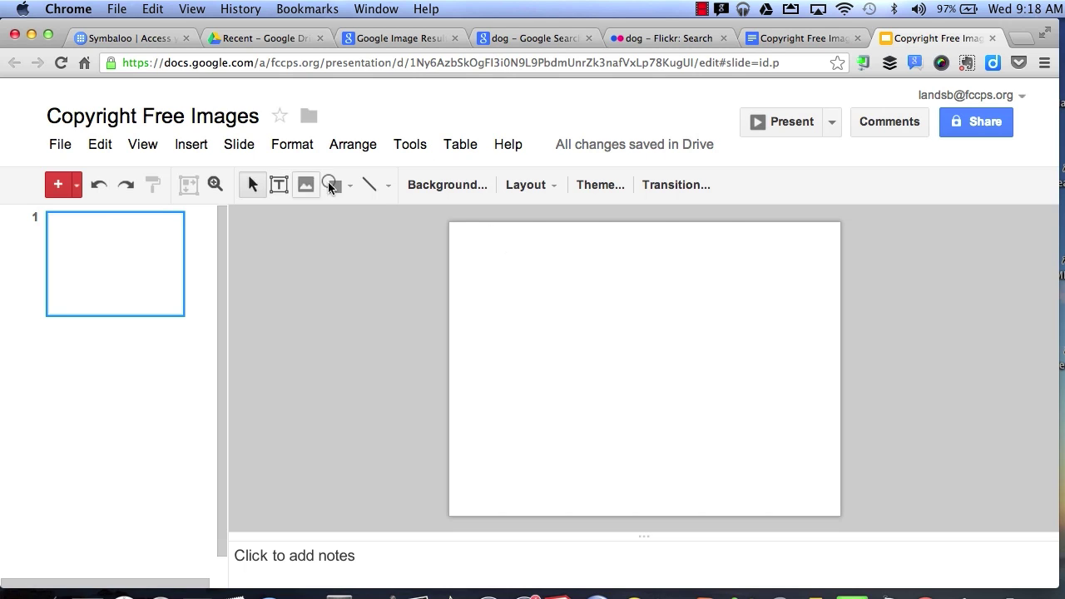
Open the slide's Insert > Image search with Google as the source and search 'dog'.
click(199, 148)
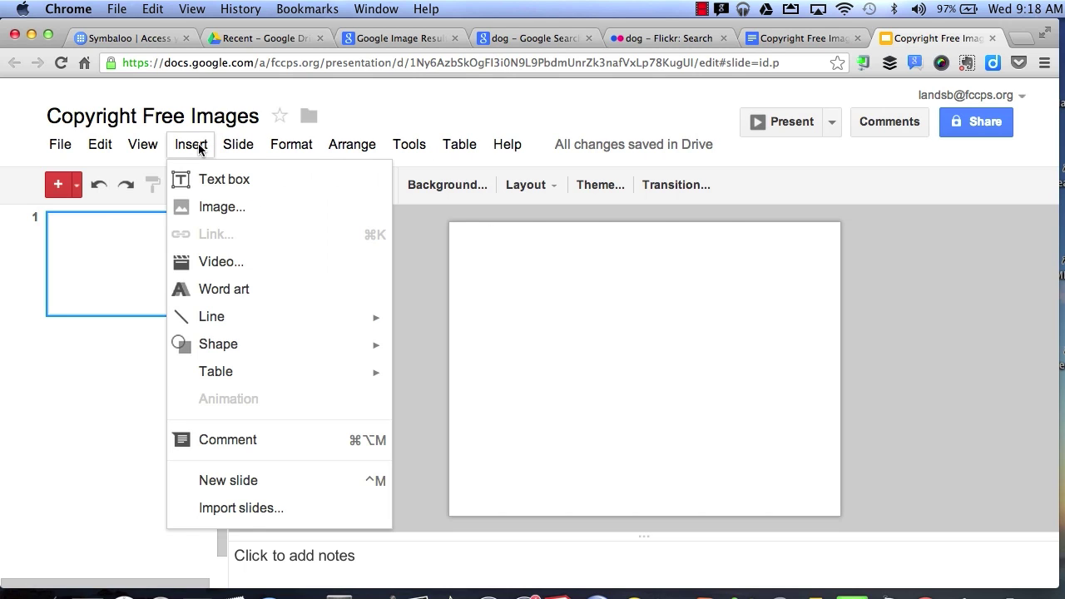
click(205, 206)
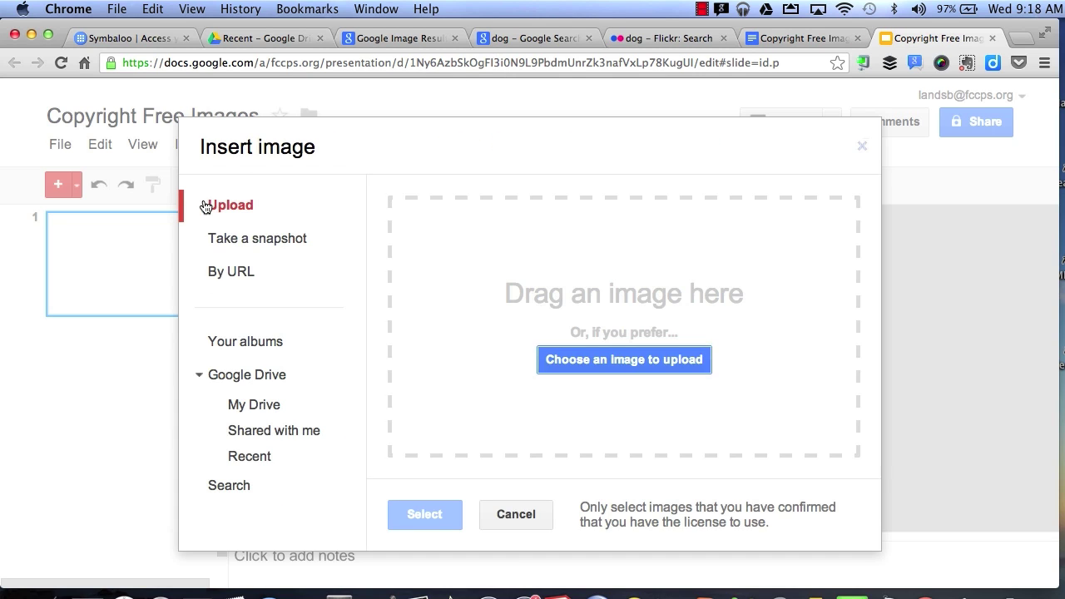
click(220, 486)
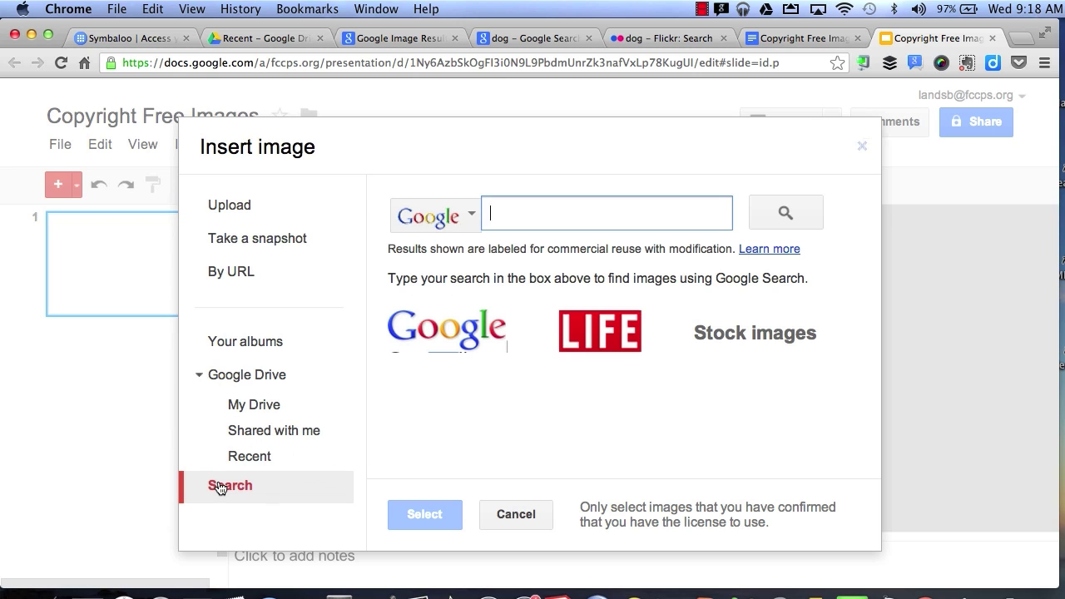
click(428, 218)
click(428, 265)
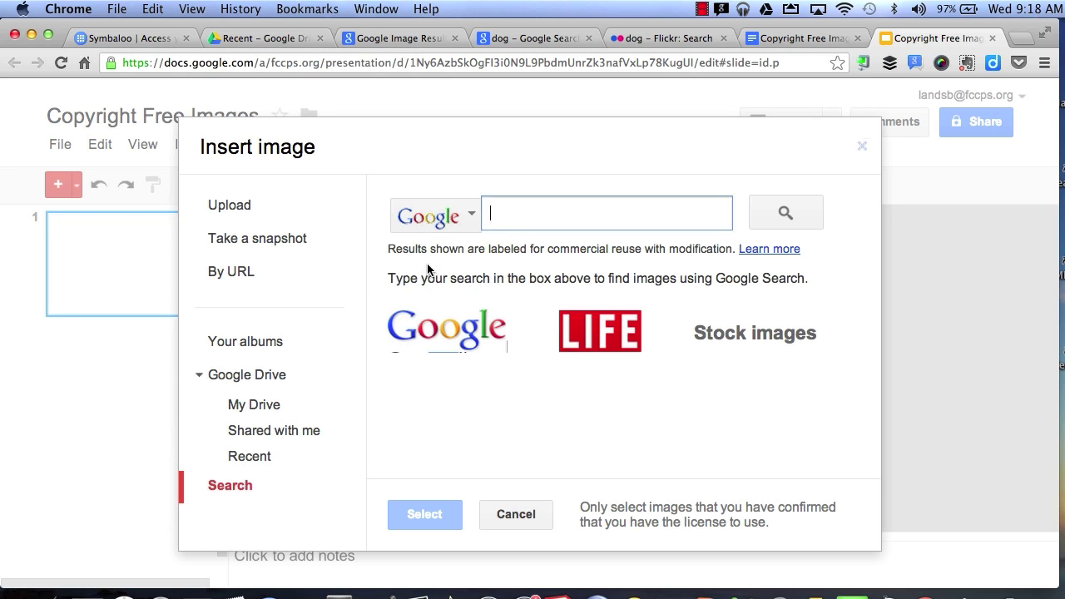
text(dog)
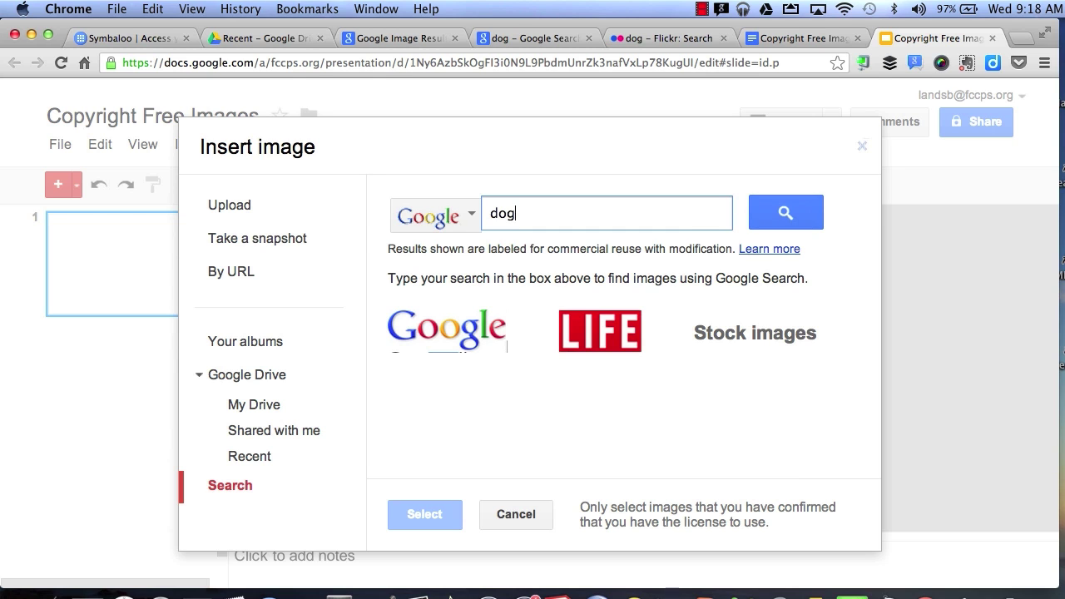
key(Return)
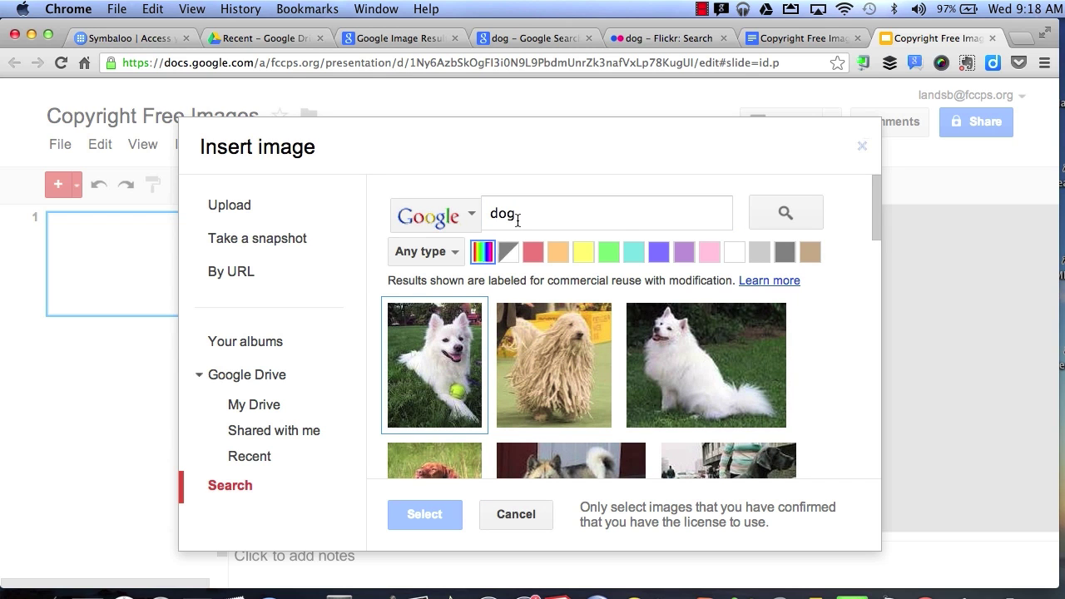
Try the blue then orange colour filters, leaving the image type as Any type.
click(659, 251)
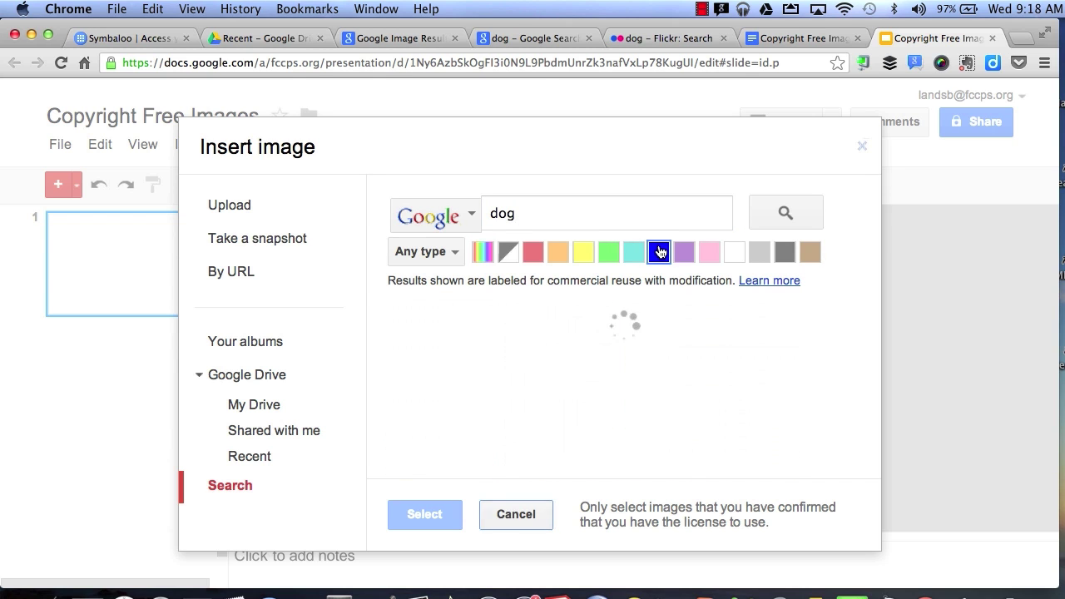
scroll(680, 392, down, 5)
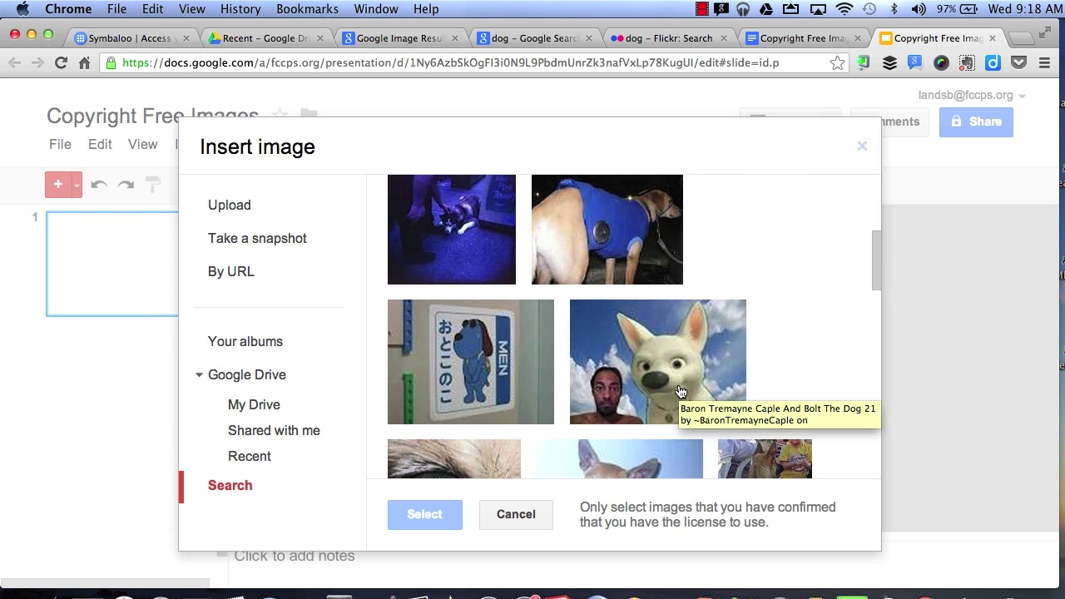
scroll(470, 348, up, 3)
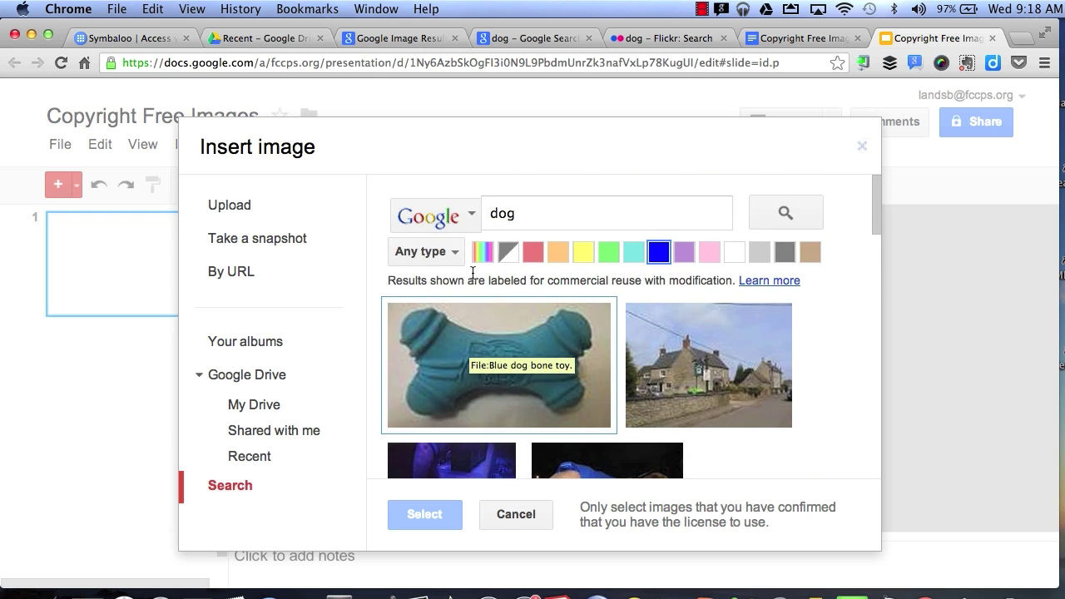
click(561, 251)
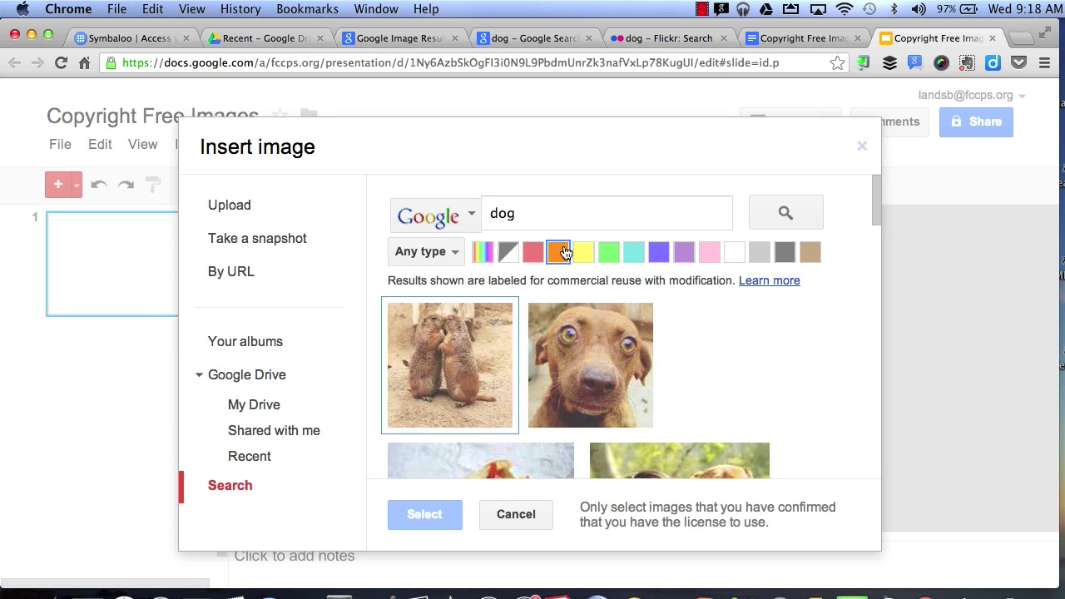
click(409, 251)
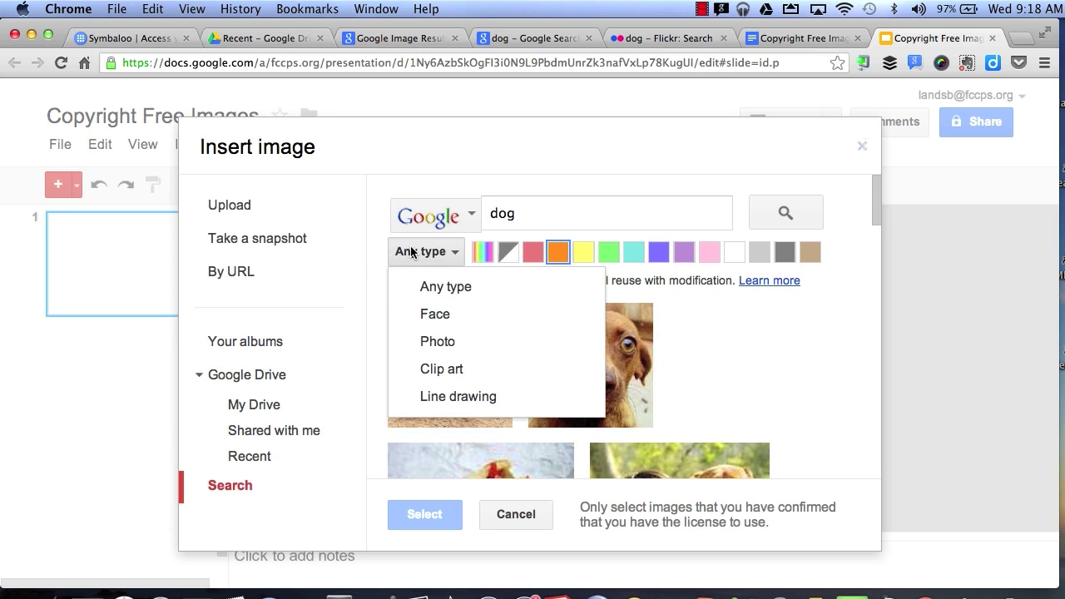
click(440, 287)
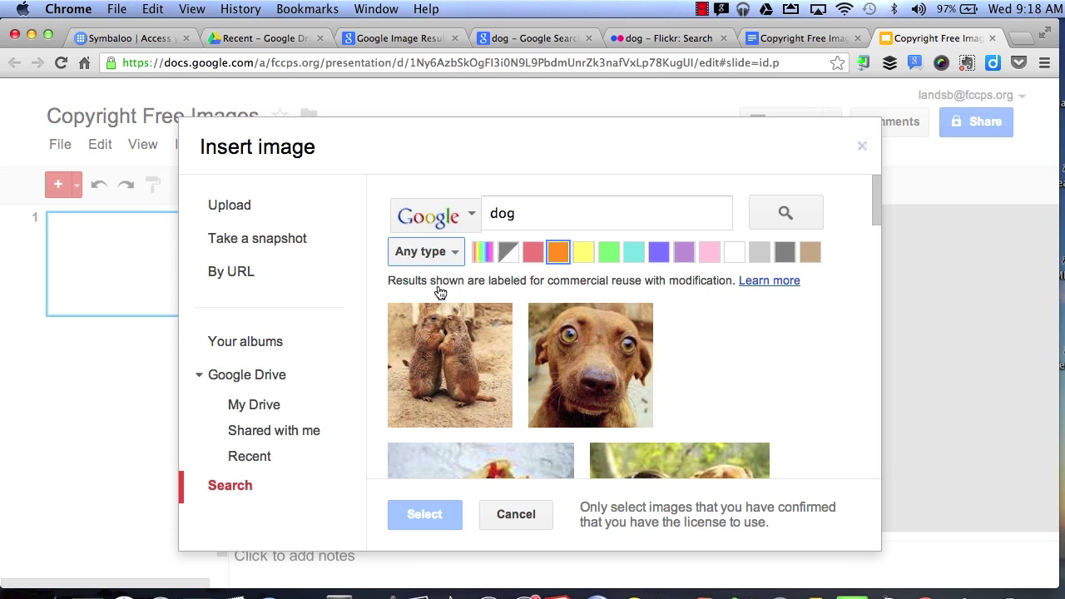
click(438, 264)
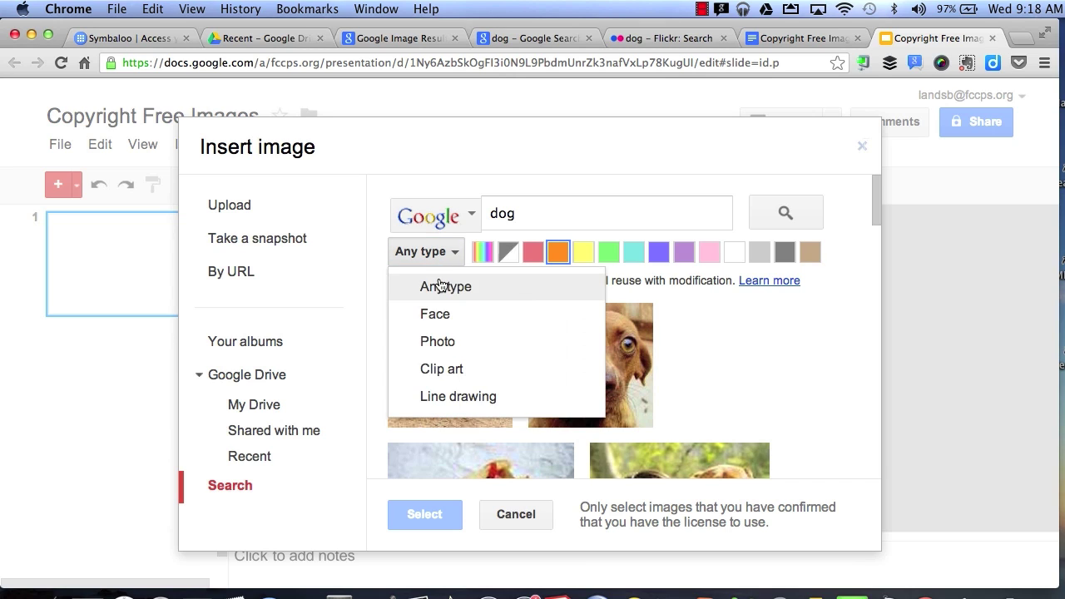
click(440, 288)
Select the Toddy Dog photo and insert it onto the slide.
click(543, 208)
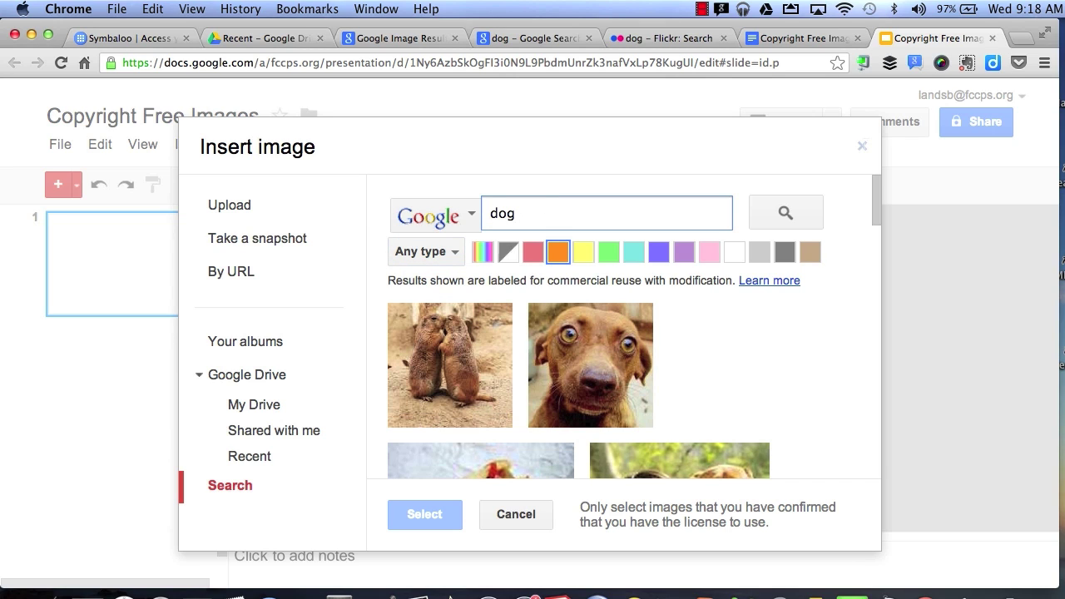
click(587, 377)
click(421, 513)
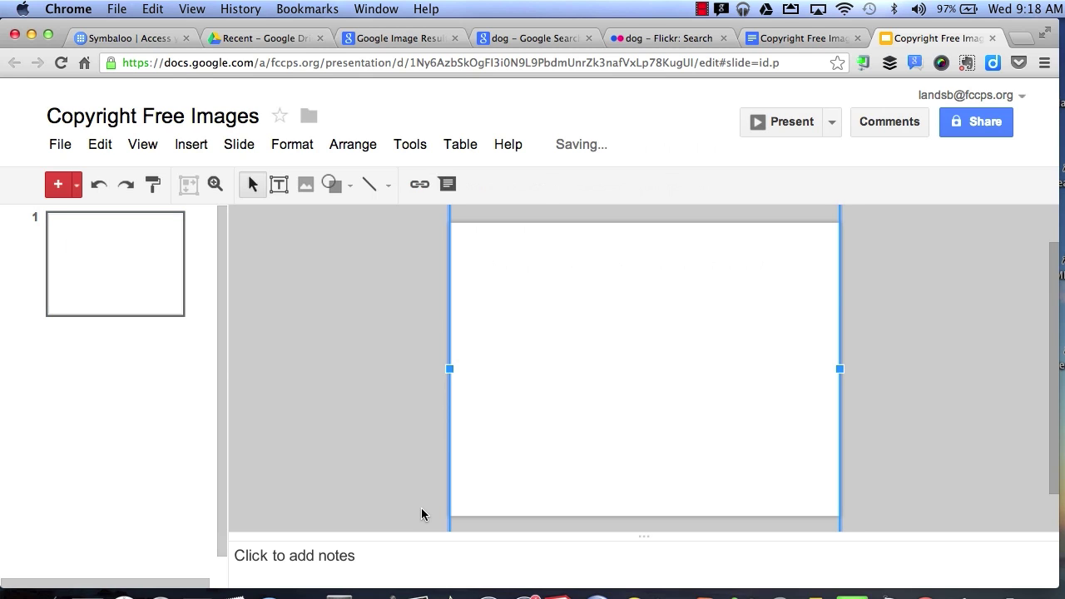
Shrink the Toddy Dog photo from its top-left corner and drag it to the slide centre.
scroll(682, 231, up, 1)
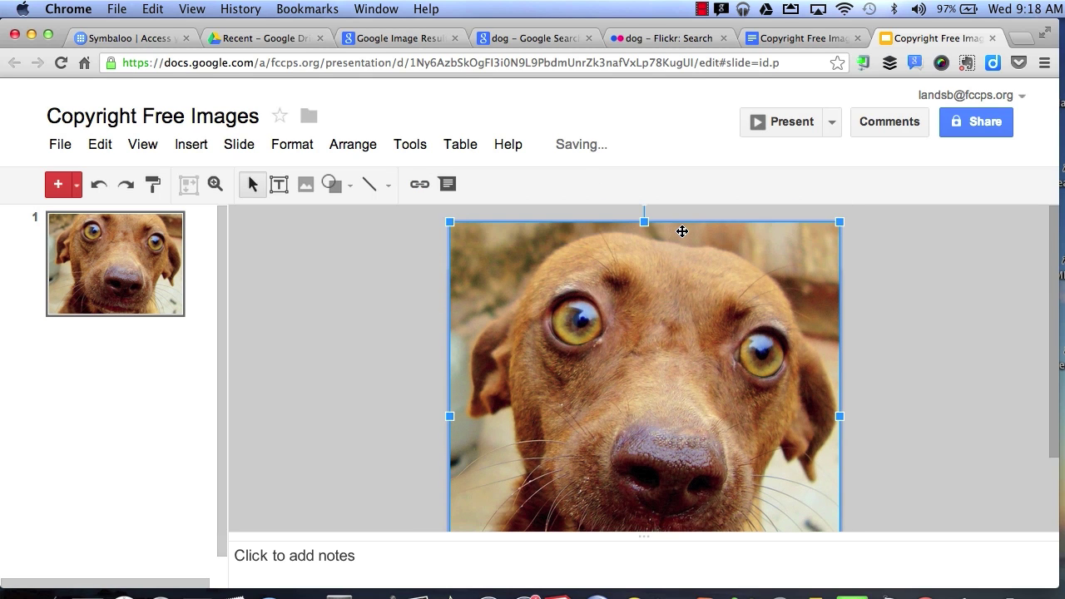
drag(449, 222, 662, 434)
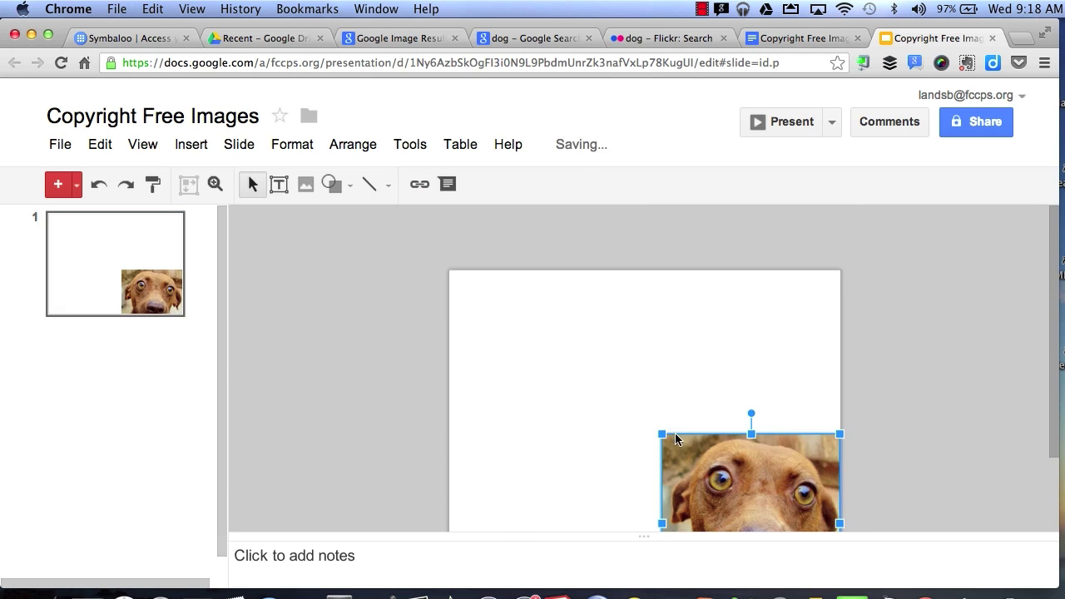
drag(708, 466, 611, 374)
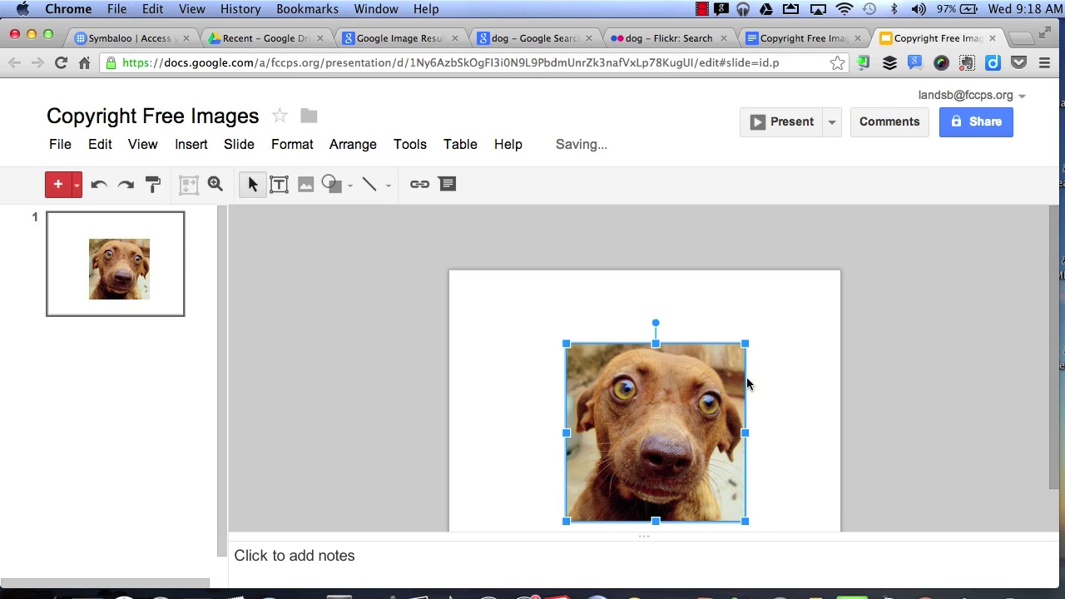
click(760, 378)
scroll(760, 379, down, 1)
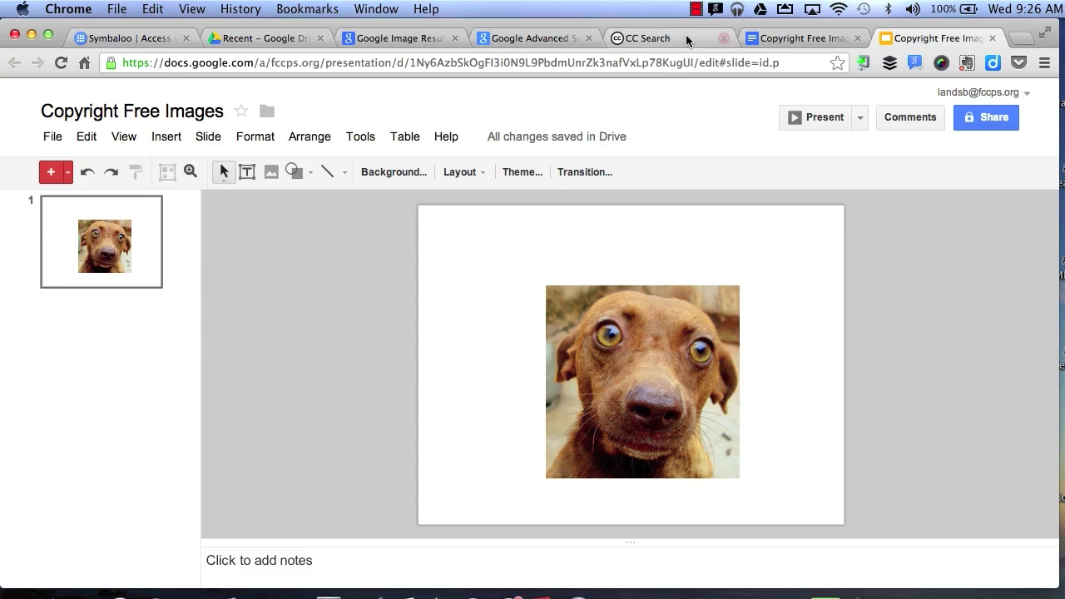
Review the Advanced Search and CC Search tabs, then return to the Copyright Free Images doc.
click(532, 38)
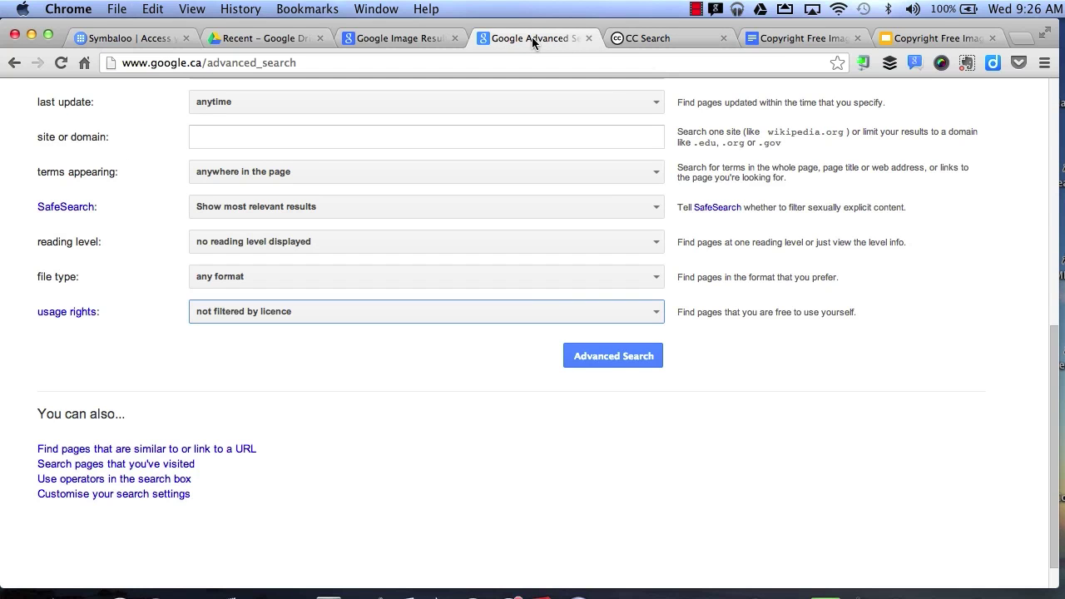
click(666, 39)
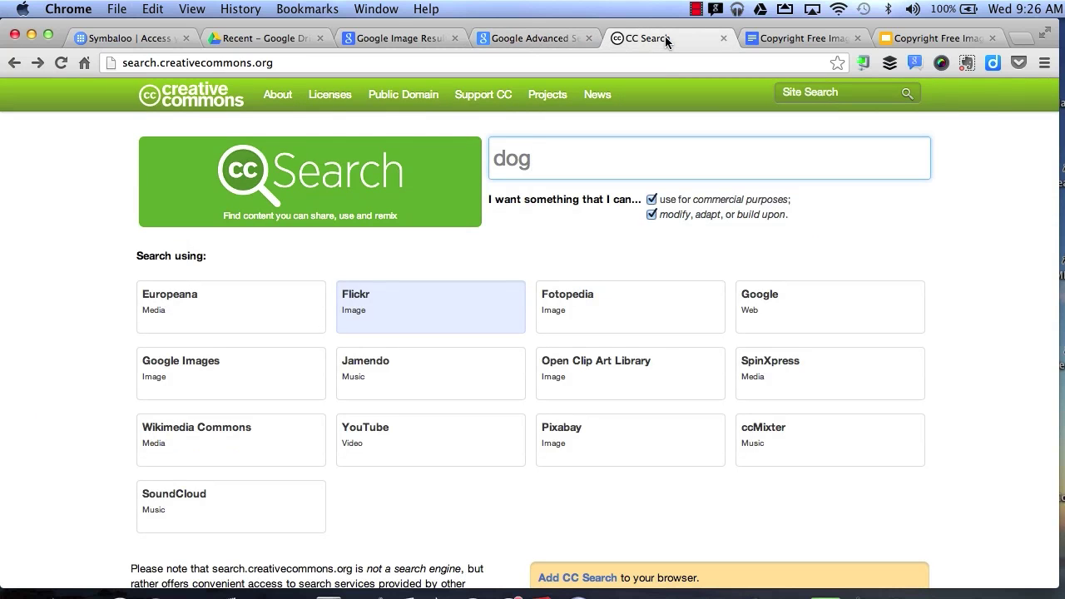
click(828, 40)
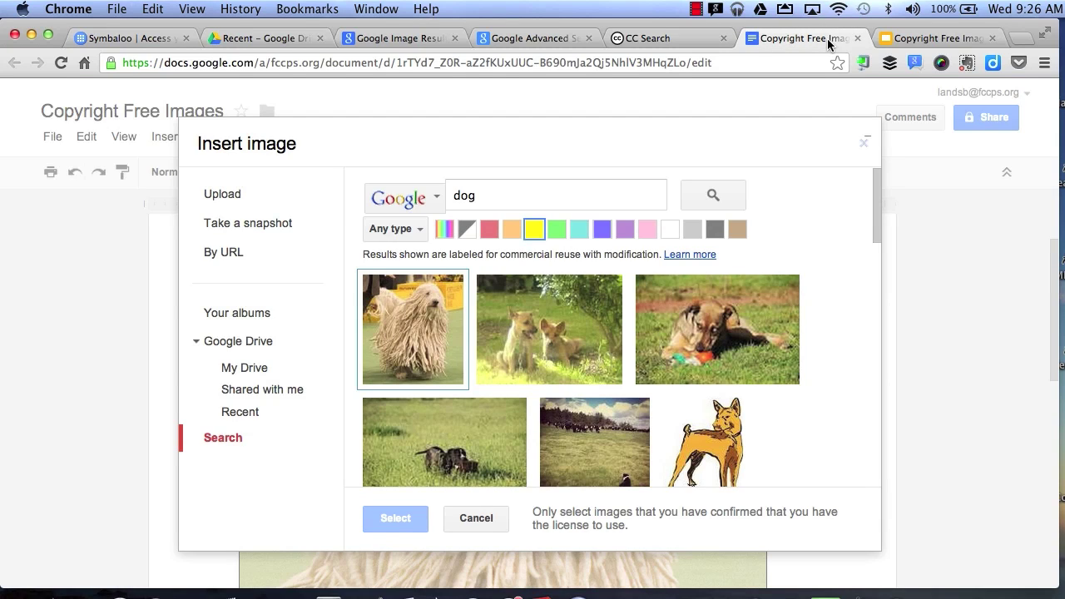
Expand the Insert image search source list to reveal the Google, LIFE and Stock options.
click(383, 192)
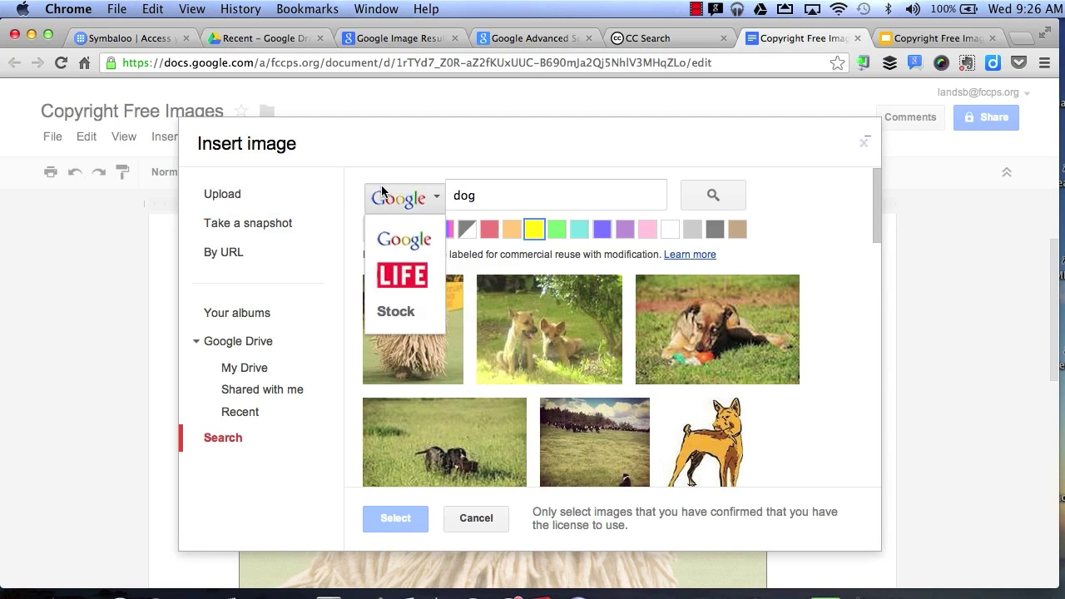